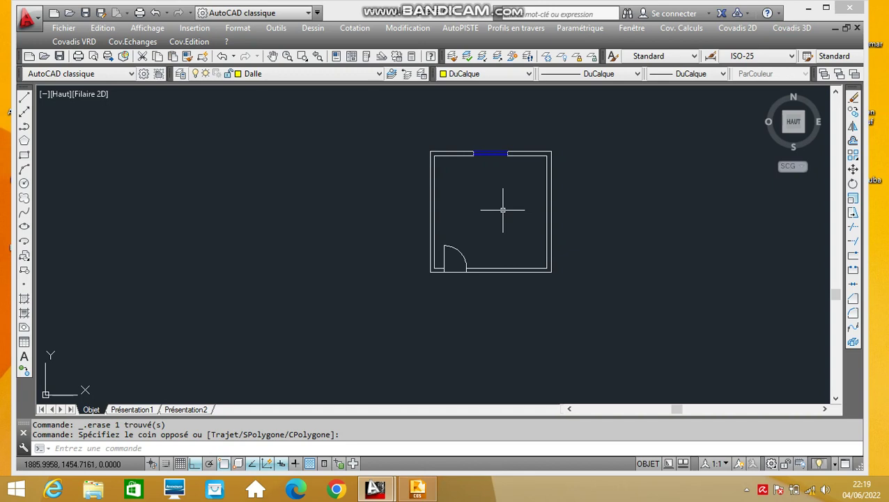
scroll(504, 174, "up", 4)
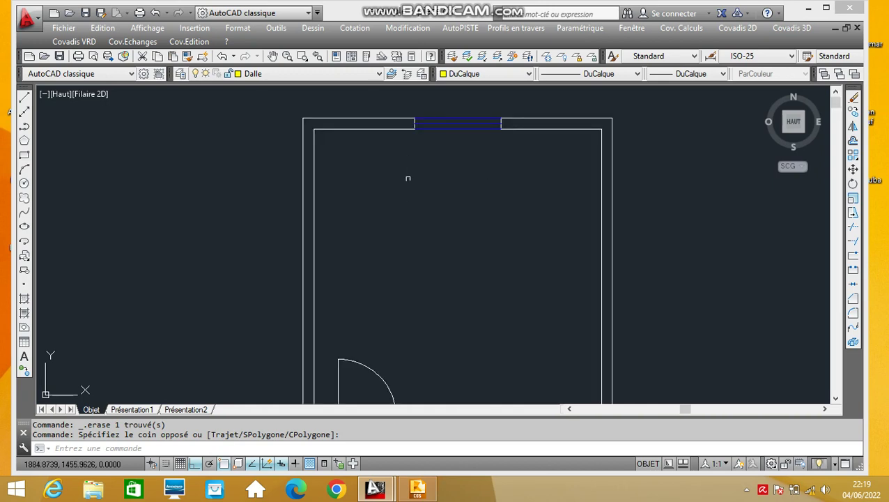
scroll(407, 179, "down", 4)
scroll(366, 185, "up", 2)
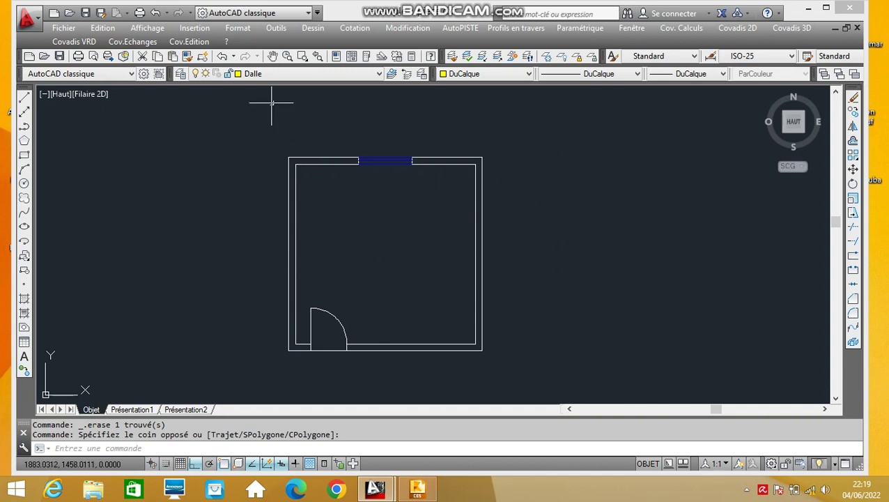
left_click(307, 74)
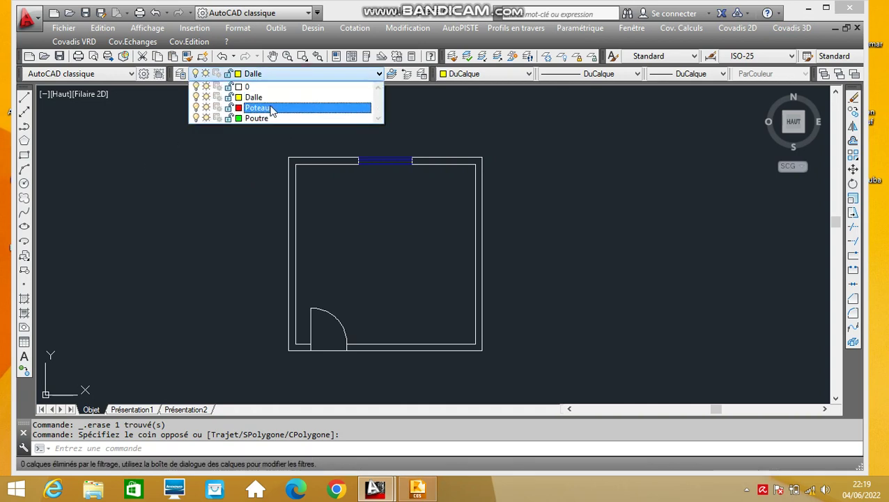
left_click(234, 180)
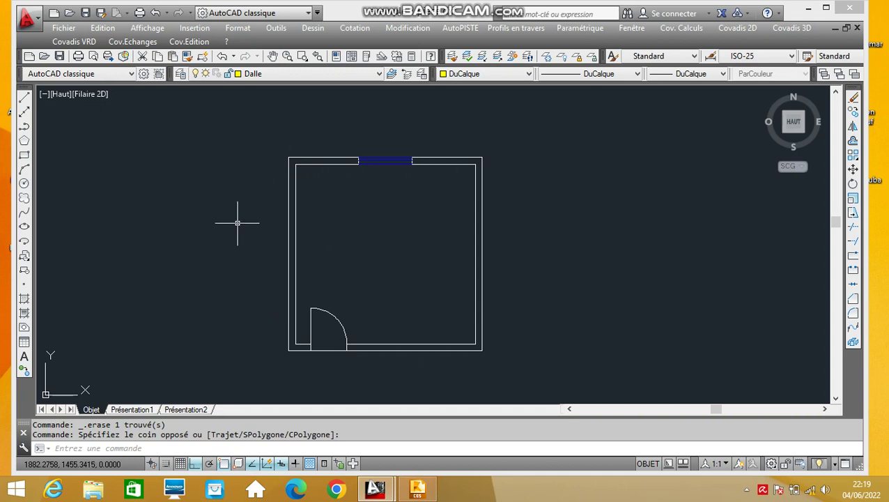
Make Poteau the current layer and draw a rectangular column between the outer and inner wall corners at the room's upper-left corner.
left_click(308, 74)
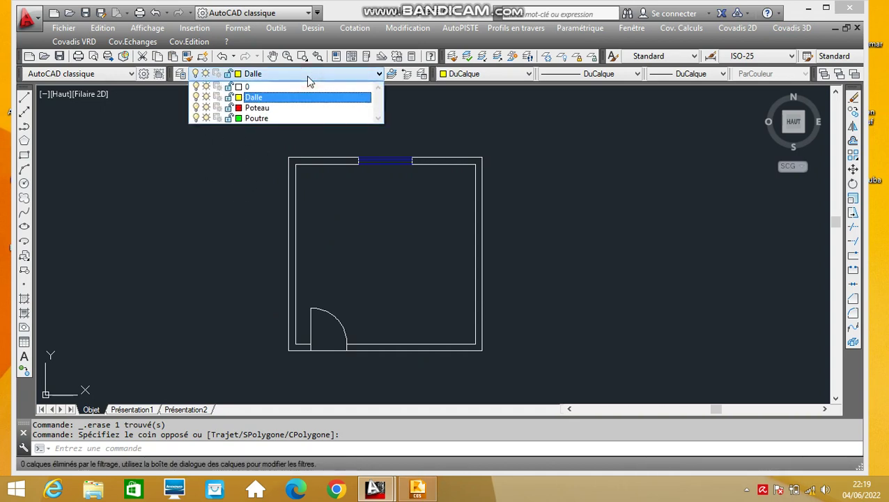
left_click(269, 109)
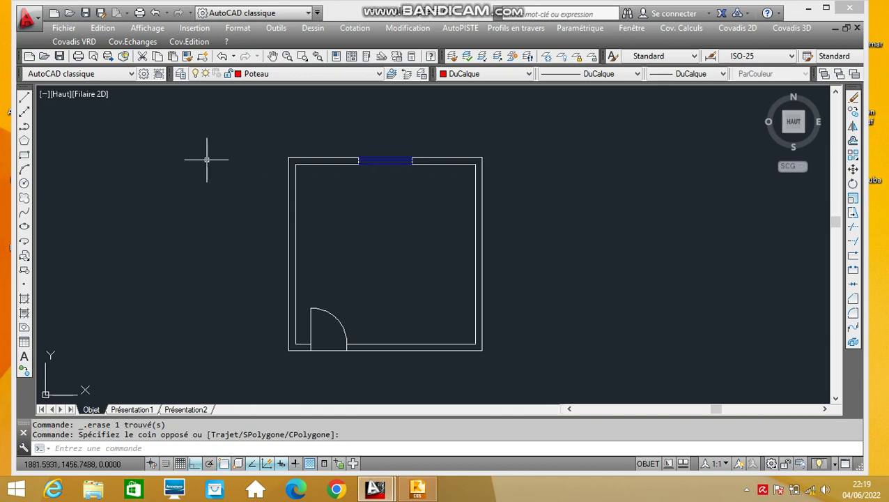
left_click(826, 7)
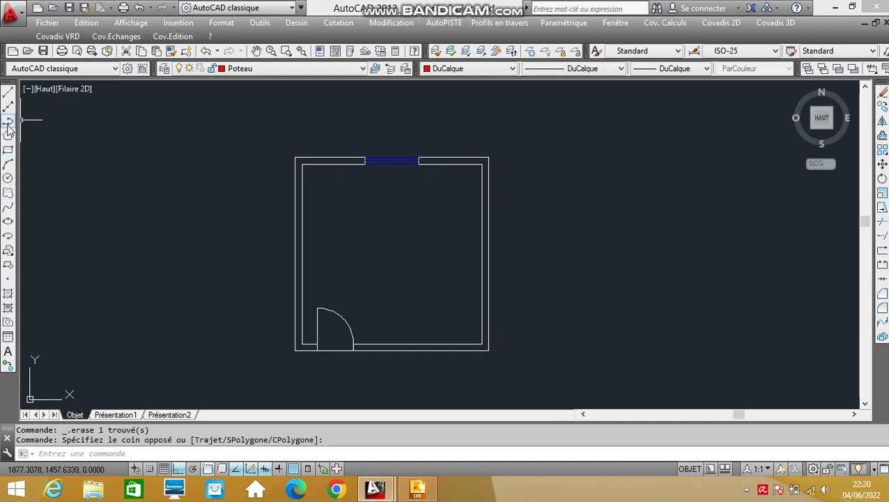
left_click(8, 148)
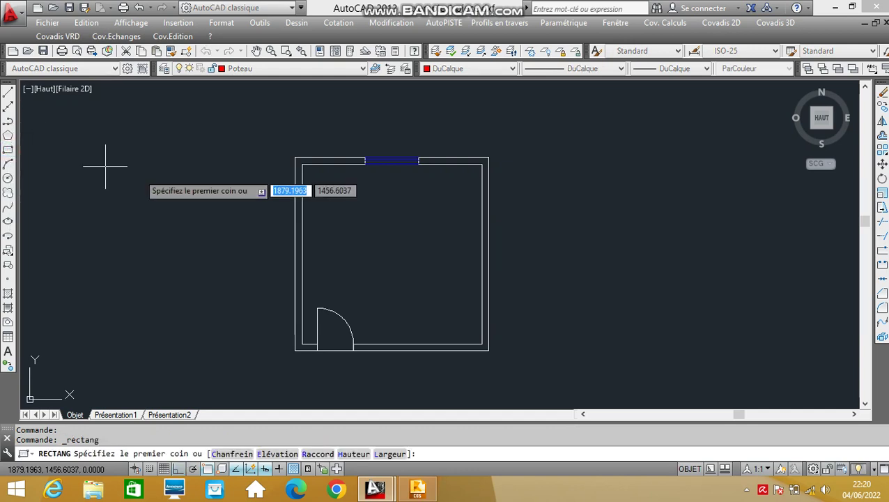
scroll(289, 153, "up", 6)
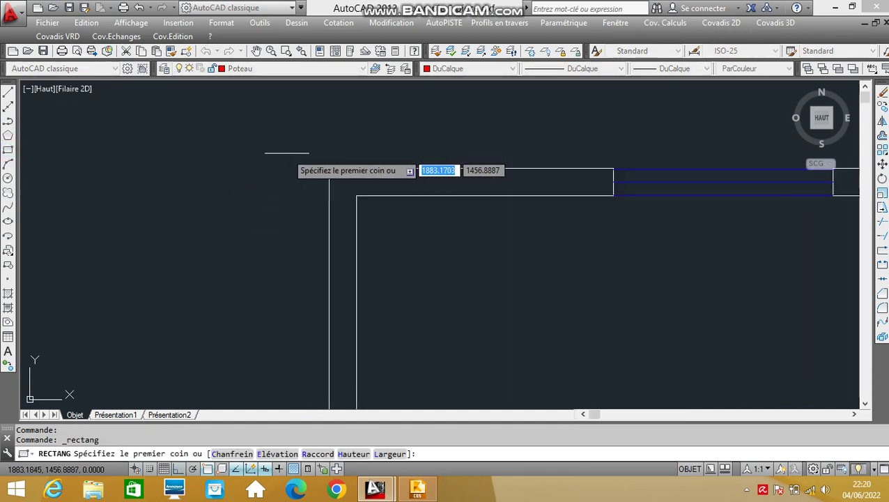
left_click(332, 180)
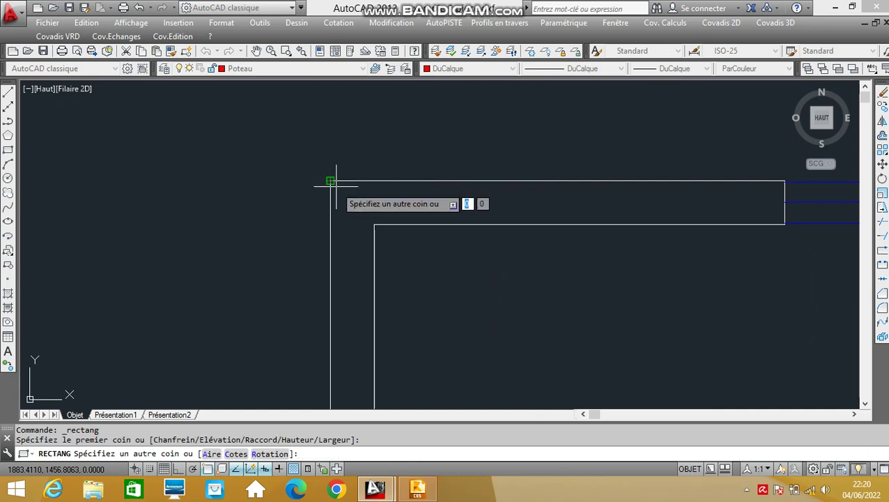
left_click(374, 224)
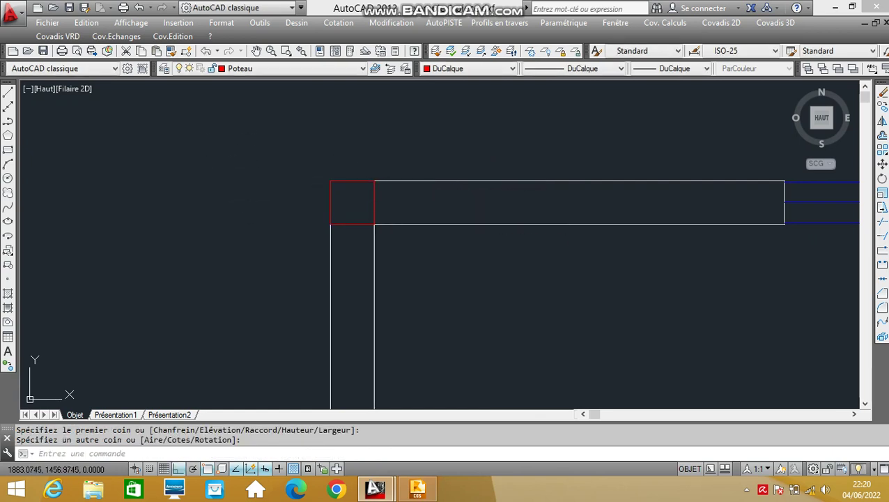
Draw a rectangular column at the room's upper-right corner, from the outer to the inner wall corner.
right_click(231, 130)
left_click(245, 141)
scroll(246, 142, "down", 6)
scroll(456, 154, "up", 3)
scroll(415, 141, "up", 3)
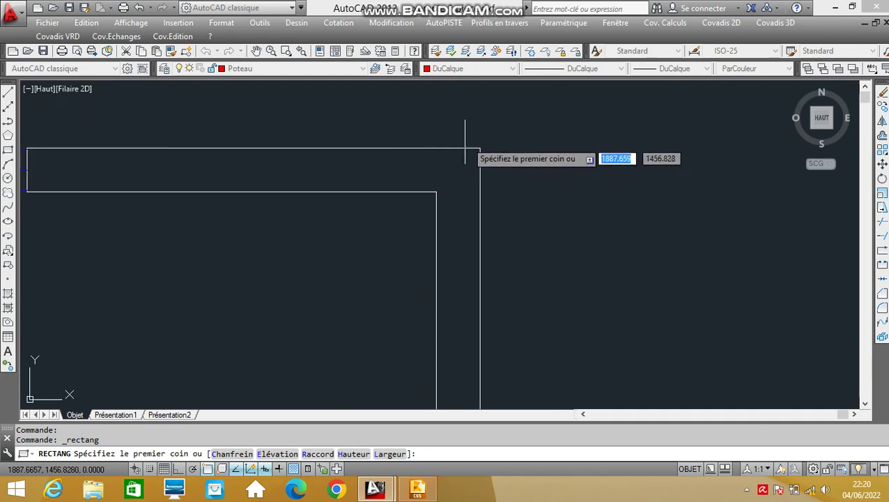
left_click(479, 148)
left_click(437, 191)
Draw a rectangular column at the room's lower-right corner, from the inner to the outer wall corner.
scroll(446, 142, "down", 6)
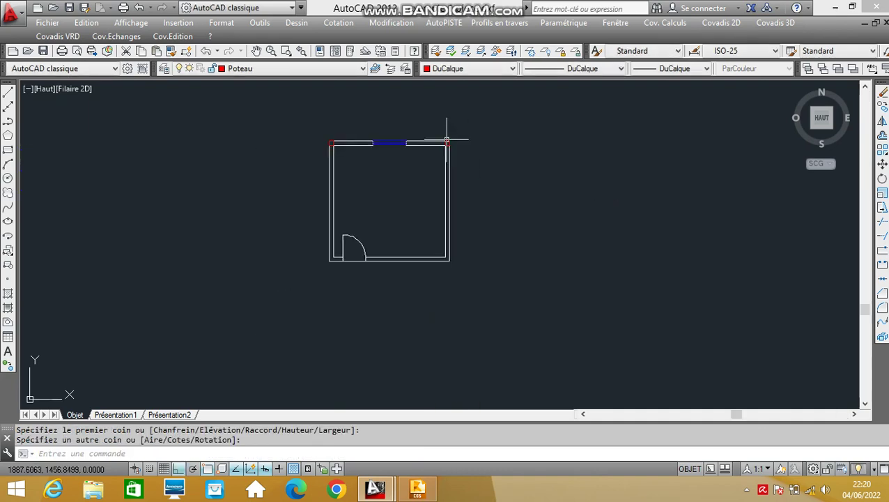
scroll(444, 258, "up", 6)
right_click(413, 195)
left_click(446, 200)
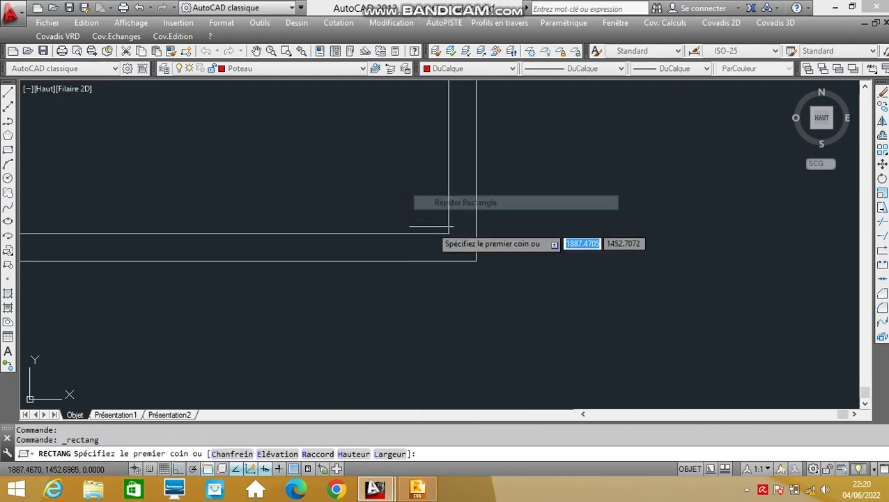
left_click(449, 234)
left_click(476, 261)
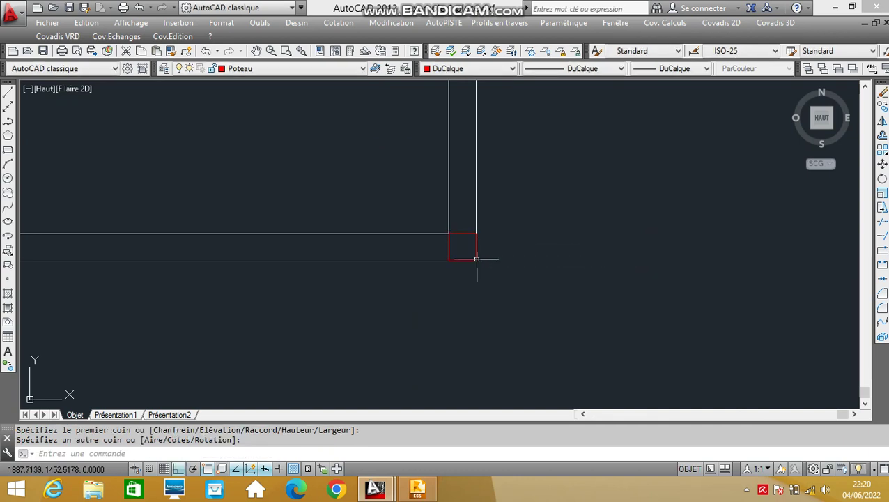
Draw a rectangular column at the room's lower-left corner, beside the door, from the inner to the outer wall corner.
key("Return")
scroll(432, 213, "down", 5)
scroll(341, 205, "up", 7)
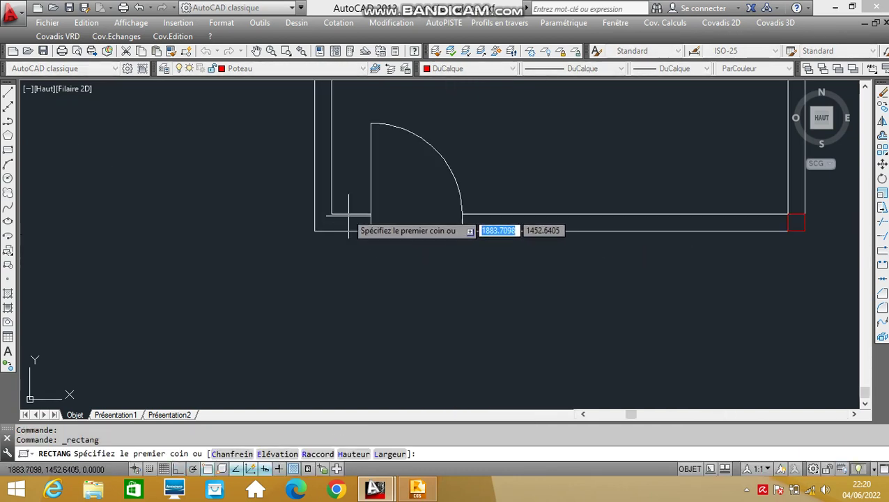
scroll(321, 227, "up", 2)
left_click(322, 237)
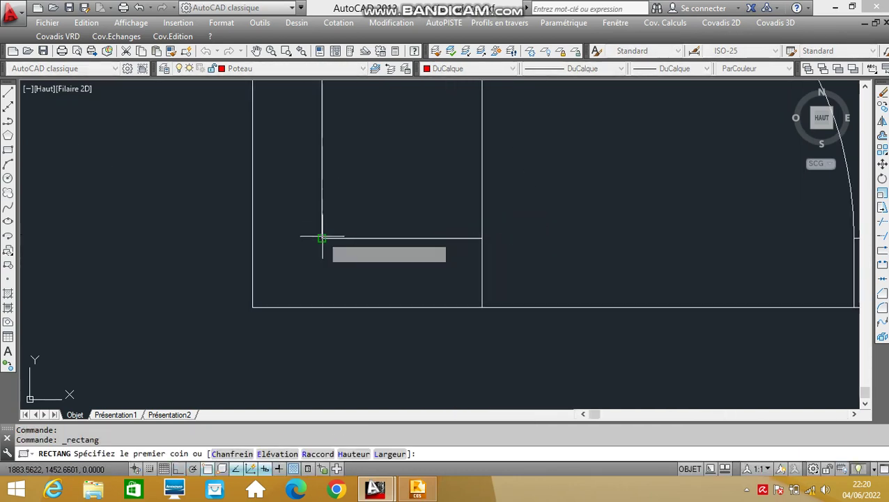
left_click(252, 307)
Make Poutre the current layer and draw a rectangular beam along the top wall between the midpoints of the two upper columns' edges.
scroll(327, 279, "down", 5)
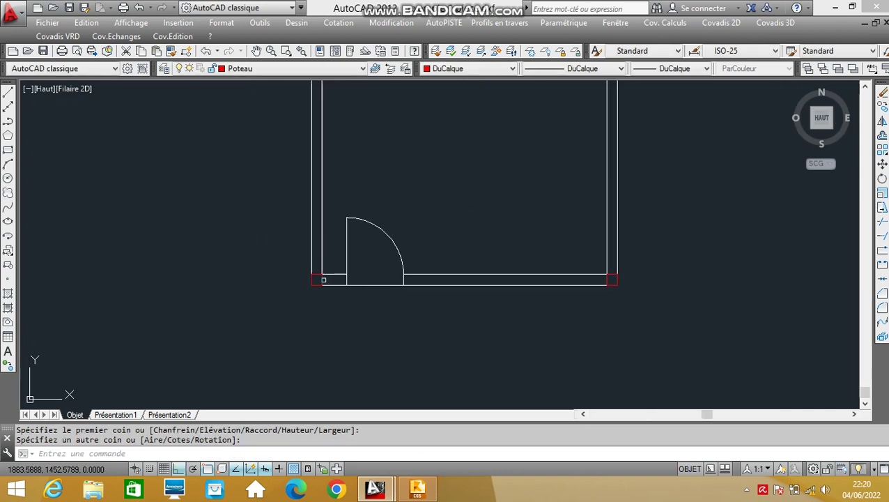
scroll(387, 301, "up", 2)
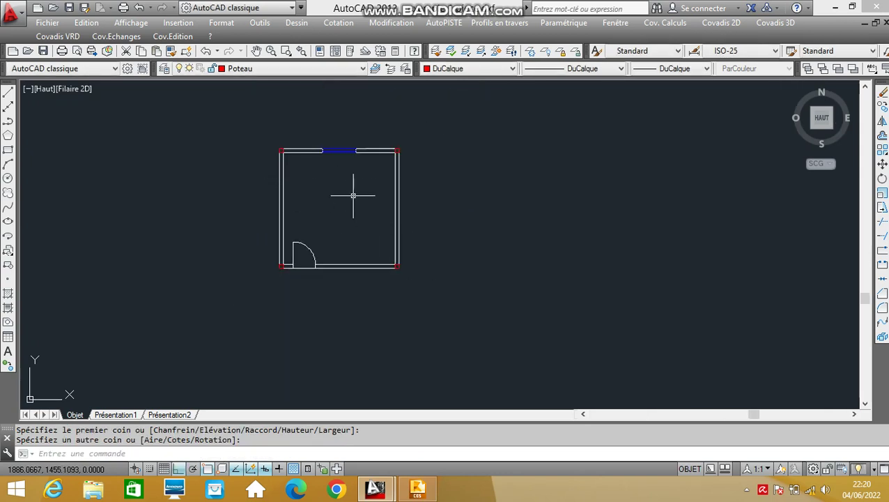
left_click(276, 69)
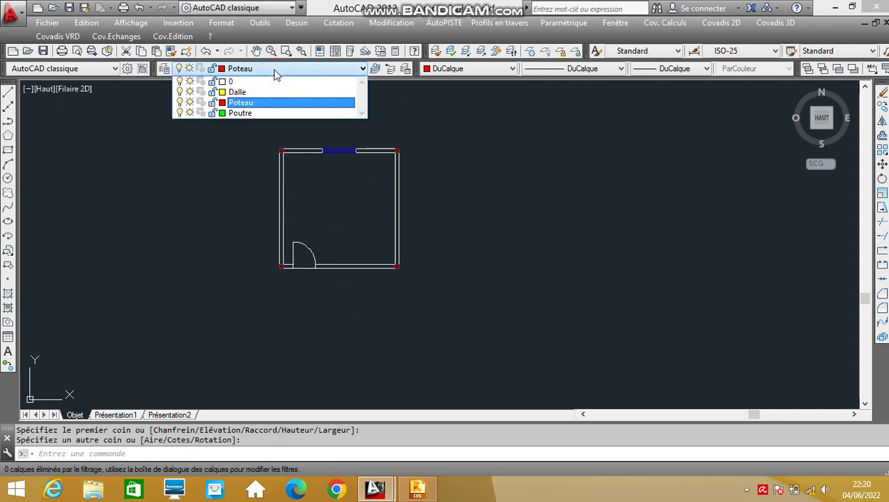
left_click(263, 113)
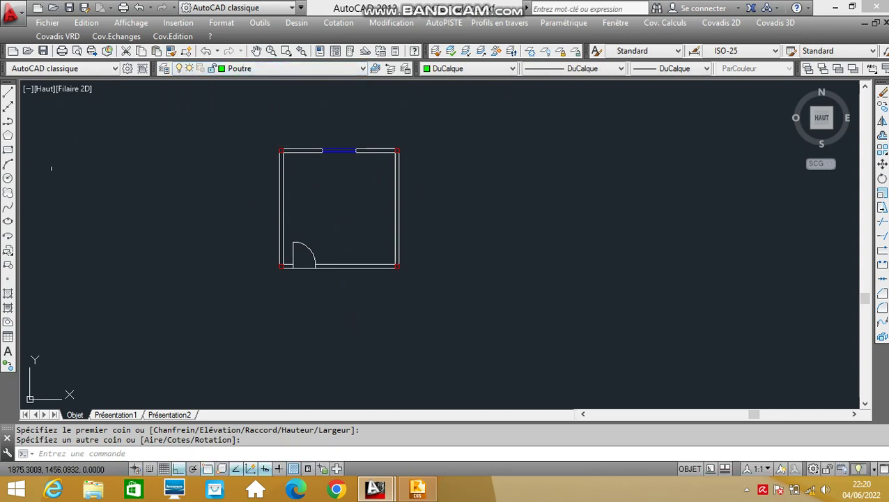
left_click(8, 150)
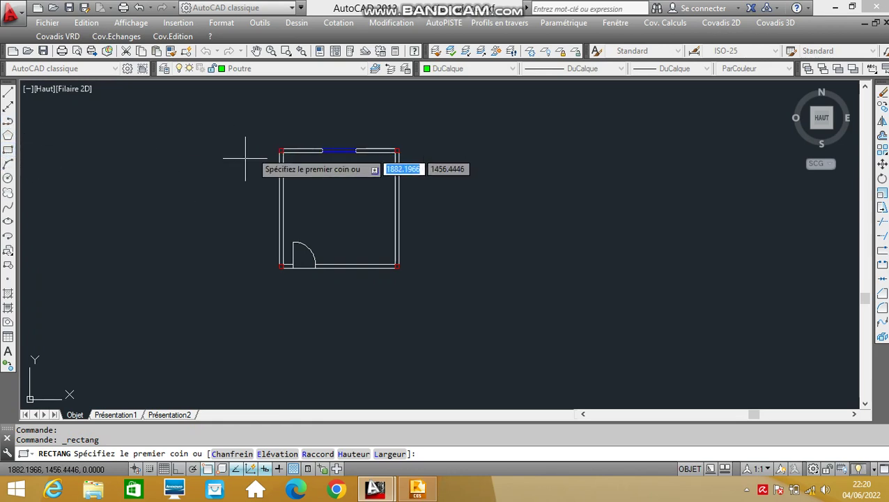
scroll(286, 150, "up", 5)
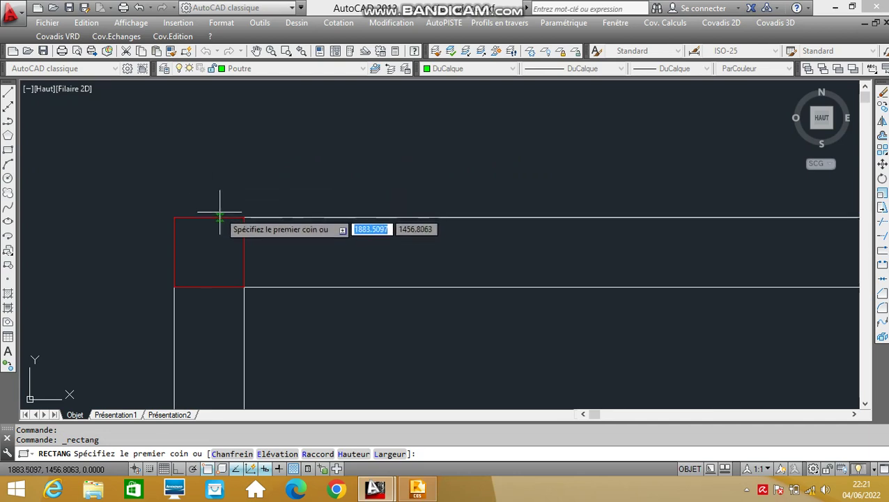
left_click(209, 212)
scroll(202, 213, "down", 5)
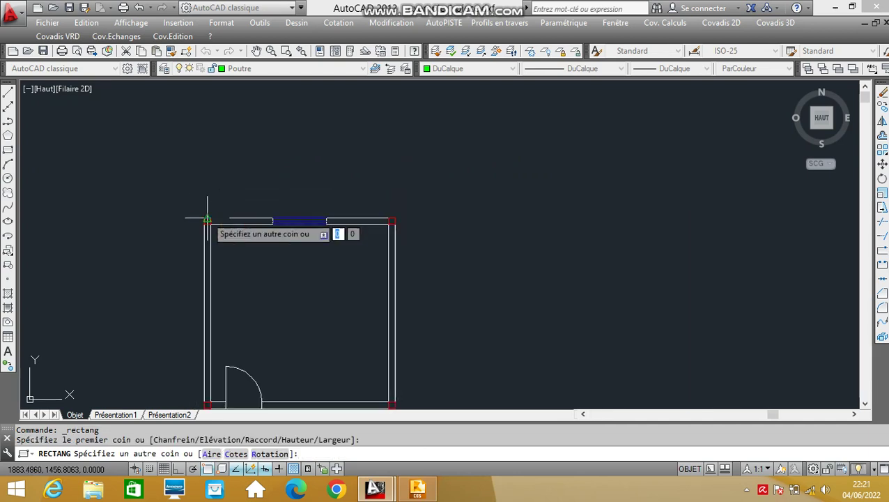
scroll(403, 240, "up", 4)
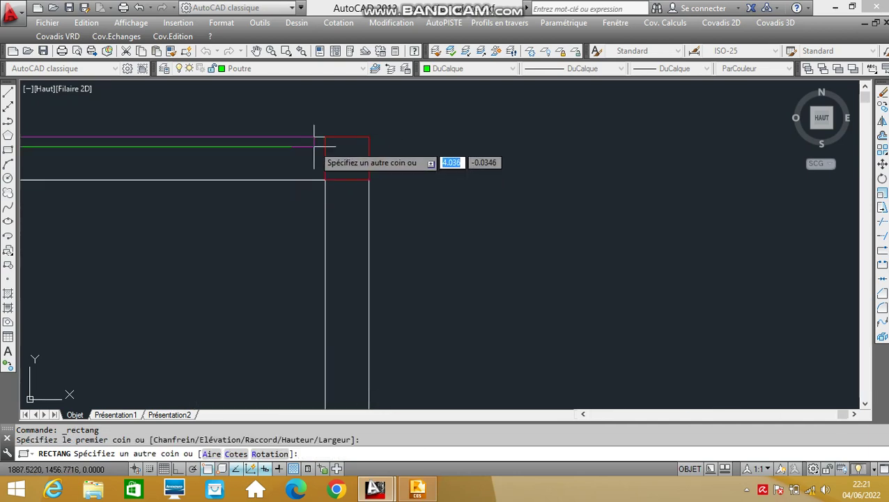
left_click(431, 285)
Draw a rectangular beam along the right wall, from the upper-right column's inner-edge midpoint to the lower-right column's outer-edge midpoint.
scroll(359, 158, "down", 5)
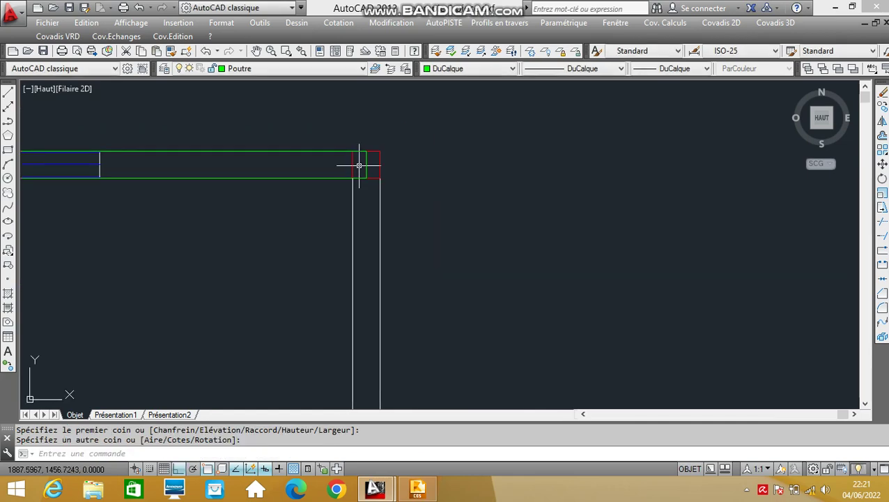
scroll(344, 139, "up", 2)
right_click(344, 138)
left_click(359, 145)
scroll(357, 150, "up", 4)
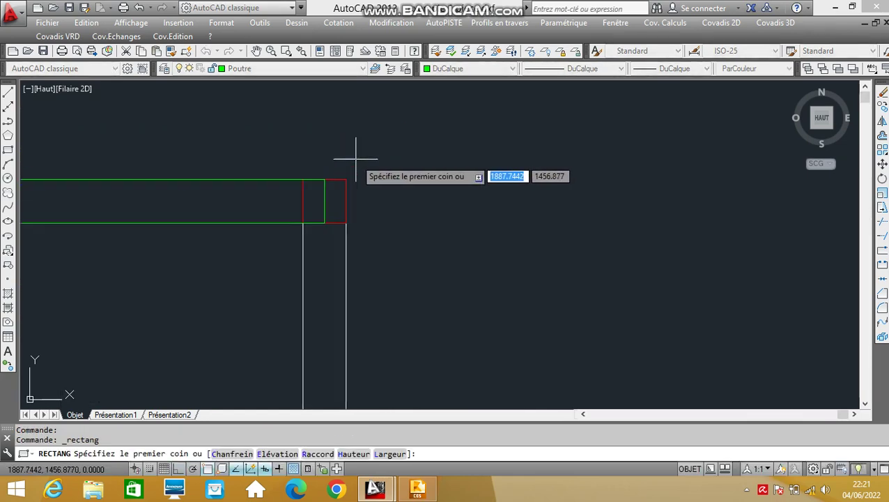
left_click(306, 199)
scroll(307, 200, "down", 4)
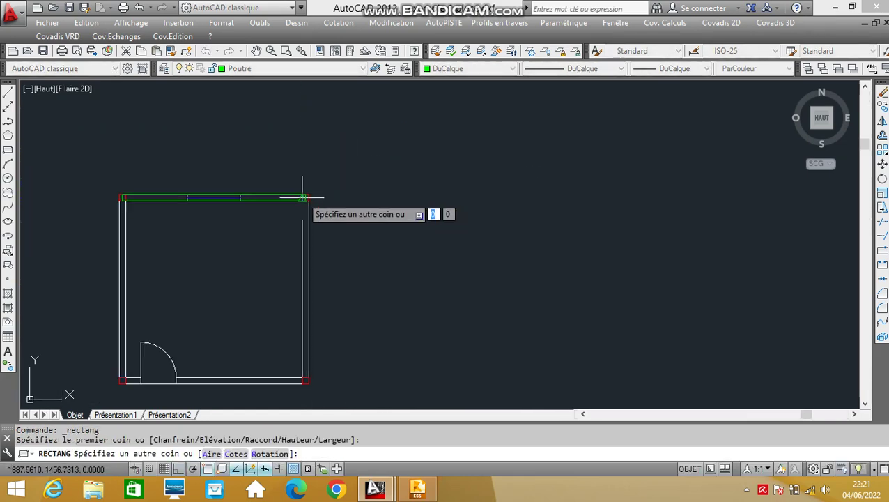
scroll(332, 399, "up", 10)
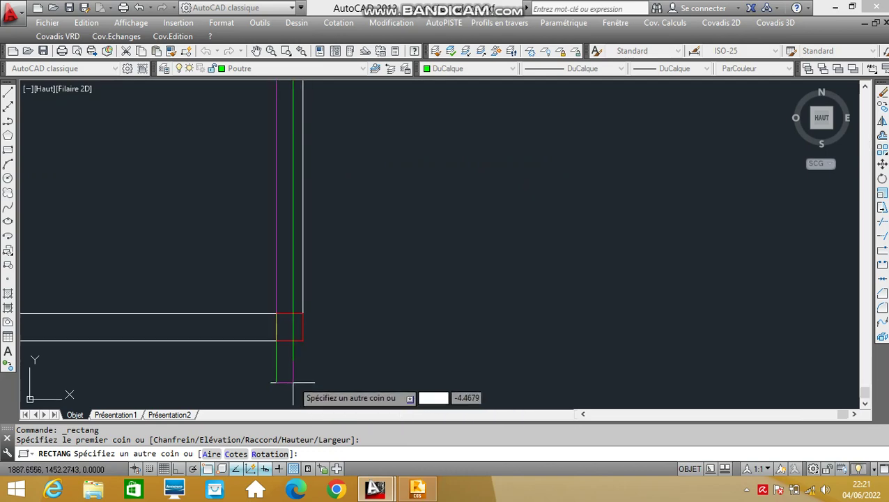
left_click(315, 248)
Draw a rectangular beam along the bottom wall, from the lower-right column's upper-edge midpoint to the lower-left column's bottom-edge midpoint.
right_click(418, 180)
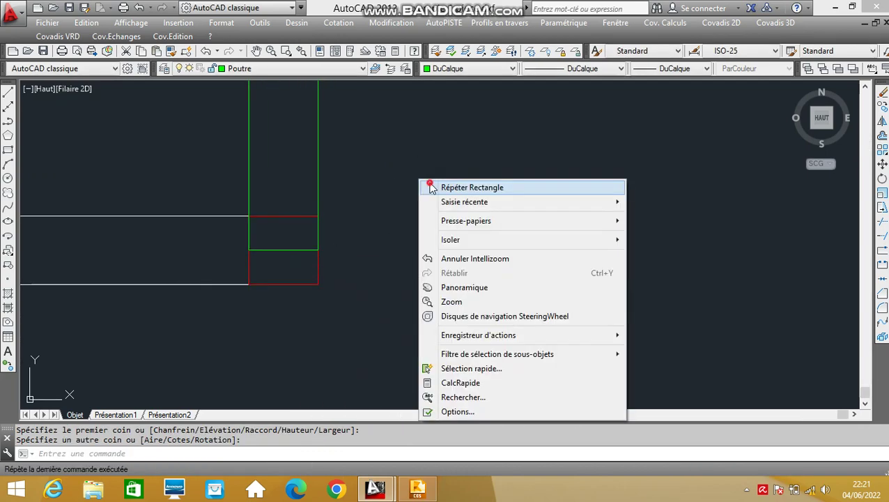
left_click(435, 185)
left_click(285, 216)
scroll(466, 246, "down", 6)
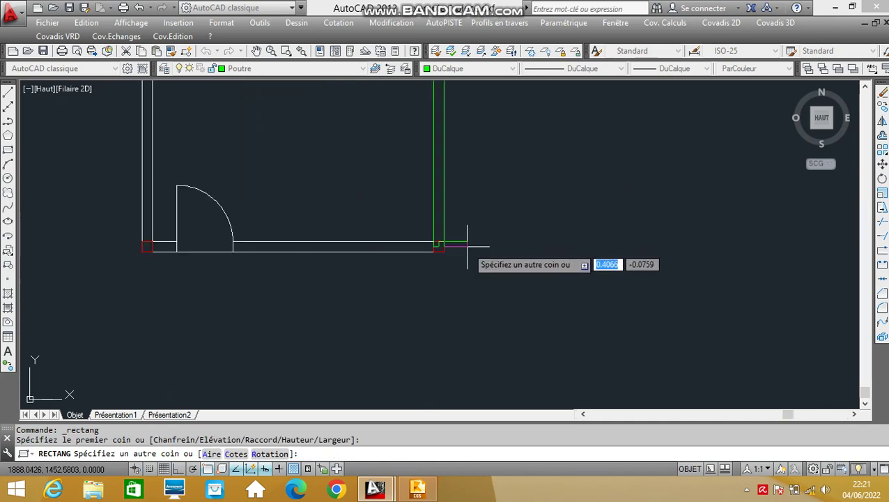
scroll(146, 249, "up", 8)
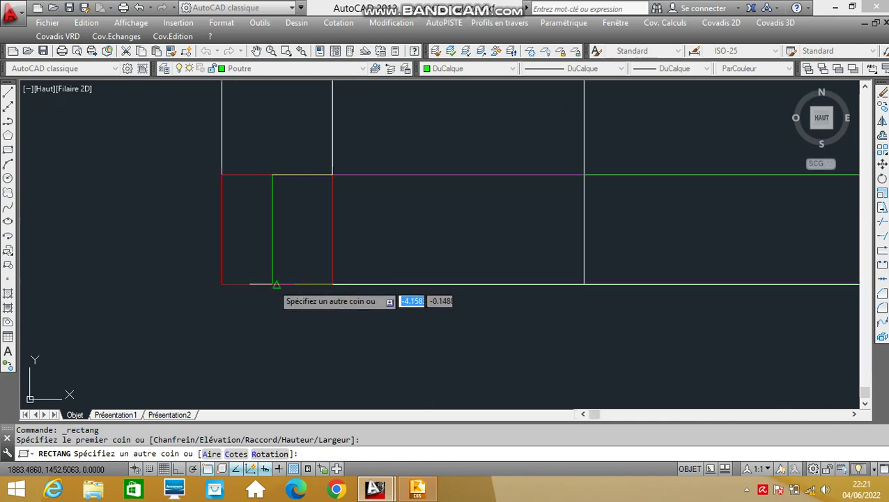
left_click(276, 285)
Draw a rectangular beam along the left wall, from the lower-left column's outer-edge midpoint to the upper-left column's inner-edge midpoint.
scroll(268, 248, "down", 5)
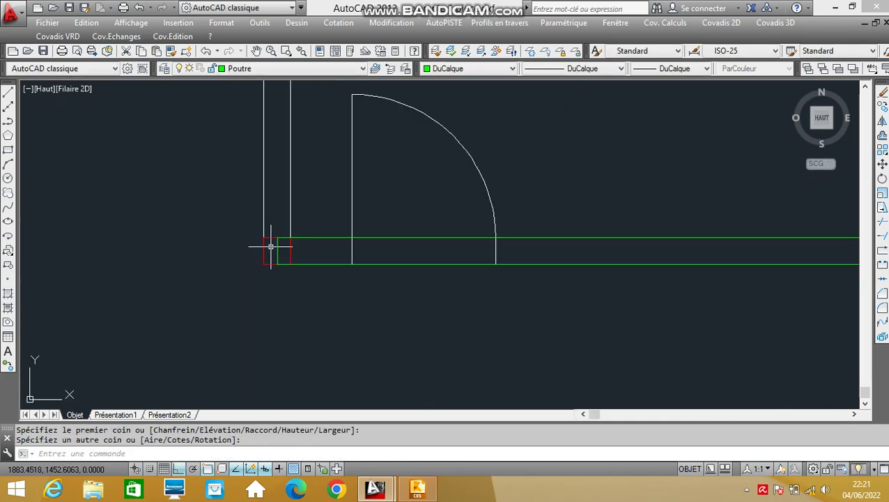
right_click(218, 198)
left_click(234, 206)
scroll(240, 237, "up", 4)
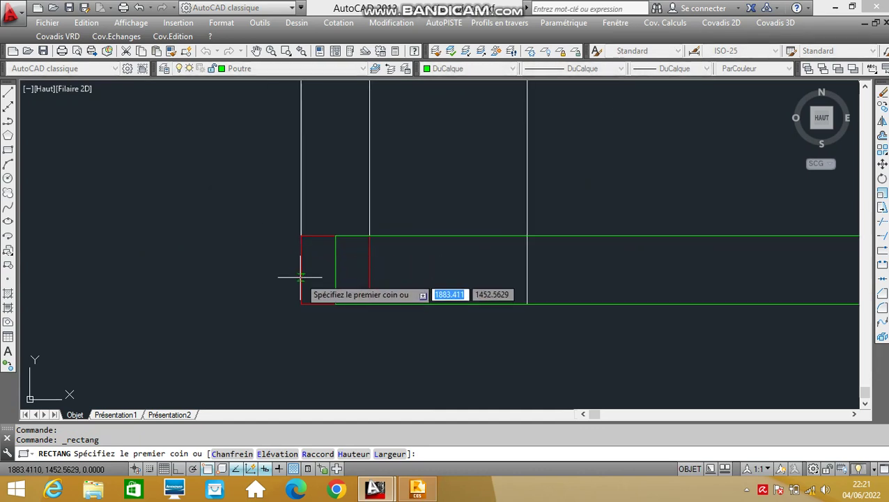
left_click(303, 270)
scroll(303, 271, "down", 10)
scroll(279, 205, "up", 10)
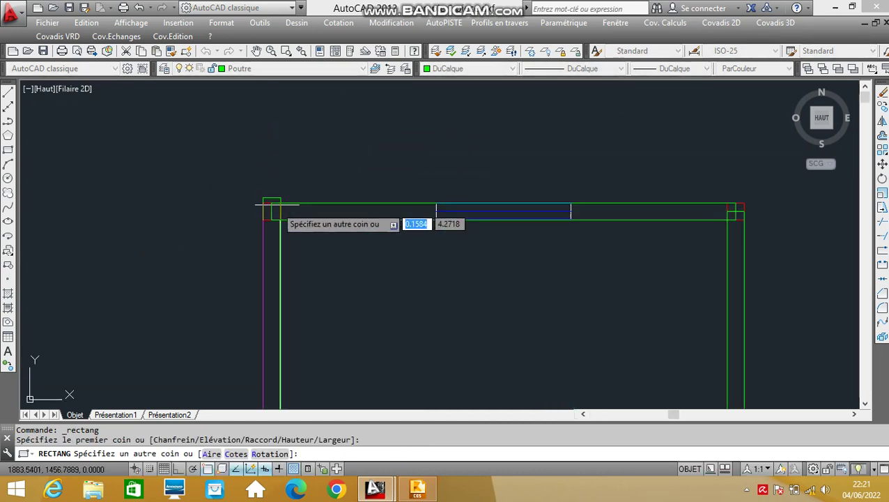
left_click(293, 197)
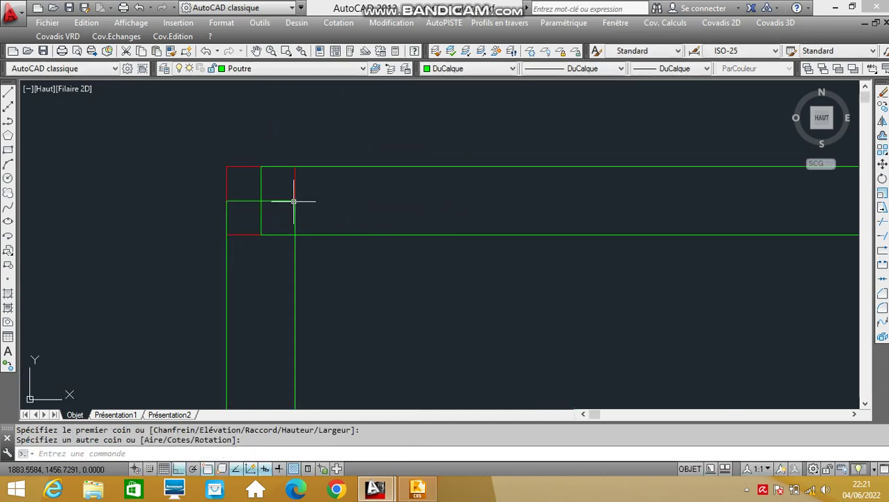
scroll(297, 194, "down", 5)
scroll(333, 217, "up", 2)
scroll(332, 216, "down", 4)
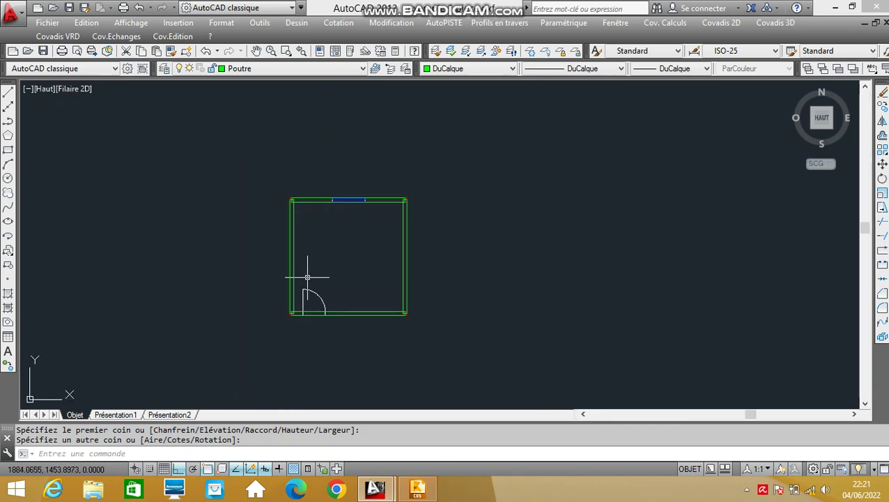
scroll(304, 275, "up", 2)
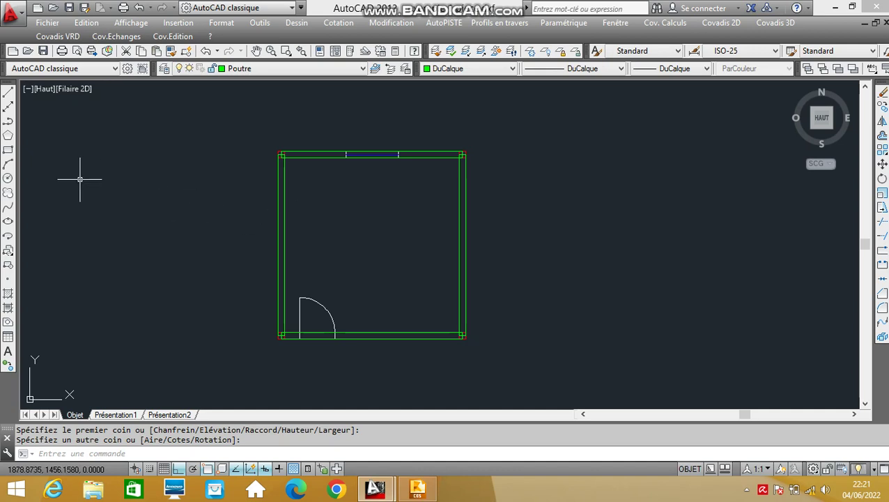
left_click(8, 152)
scroll(278, 191, "up", 5)
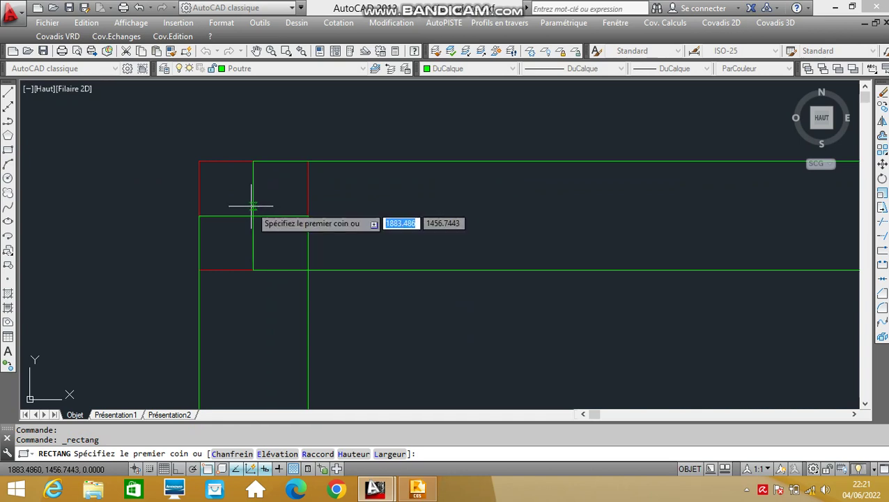
left_click(253, 216)
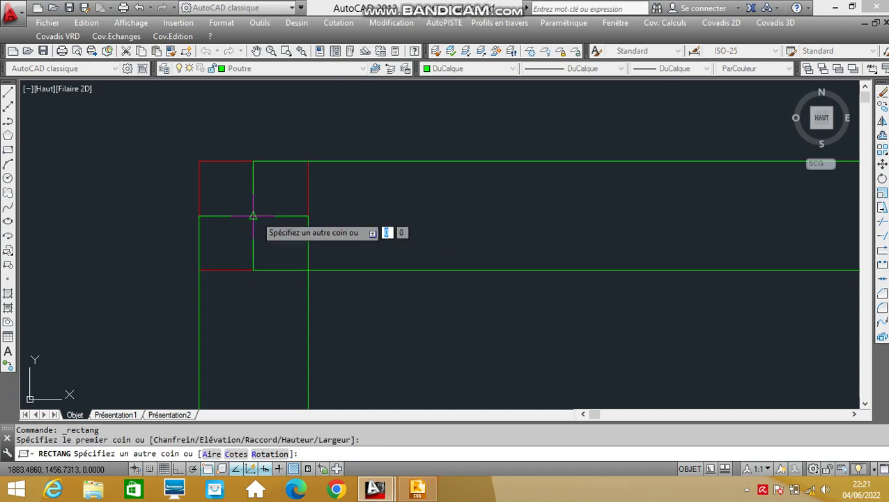
scroll(253, 216, "down", 10)
scroll(356, 328, "up", 5)
scroll(400, 354, "up", 6)
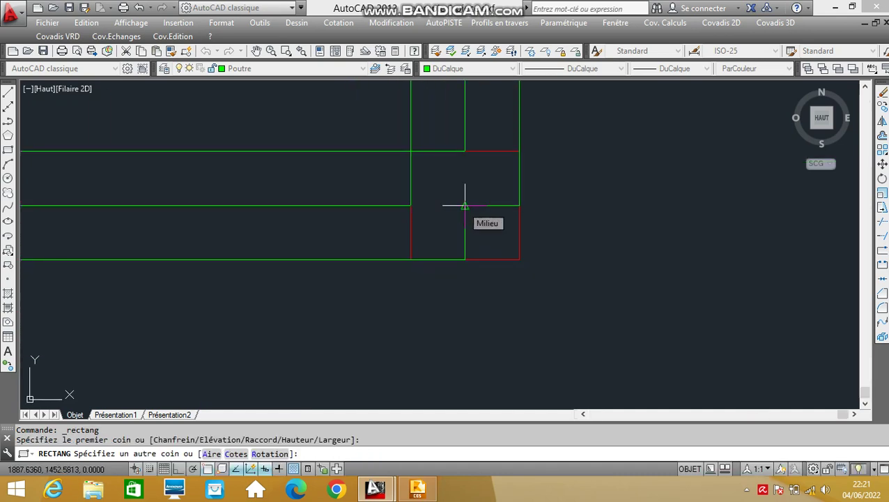
key("Escape")
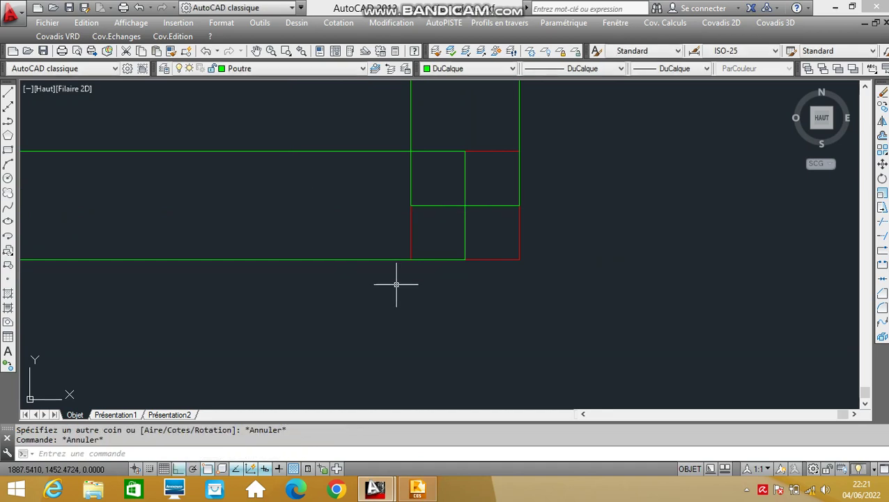
Make Dalle the current layer and draw the slab rectangle from the upper-left column's centre to the lower-right column's centre.
scroll(397, 284, "down", 10)
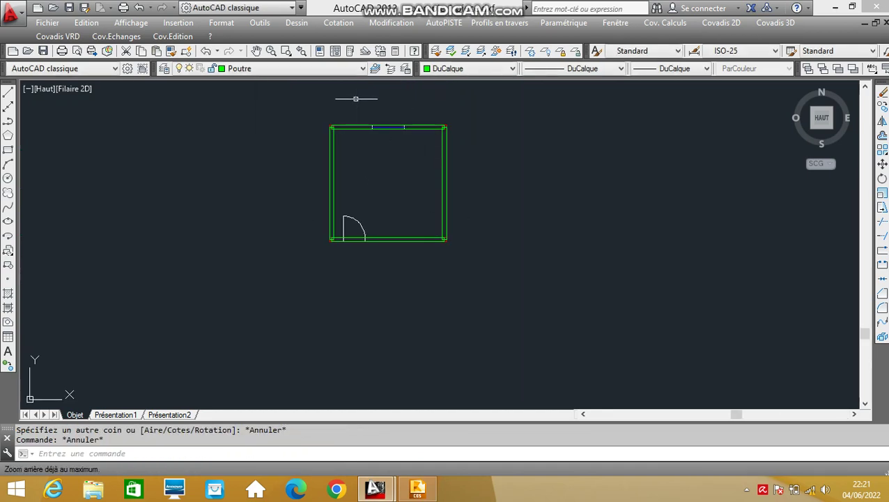
left_click(314, 69)
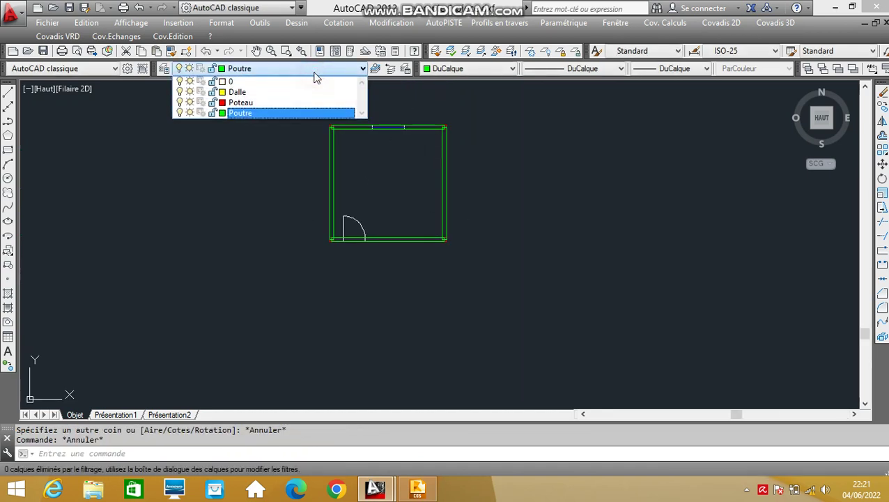
left_click(241, 93)
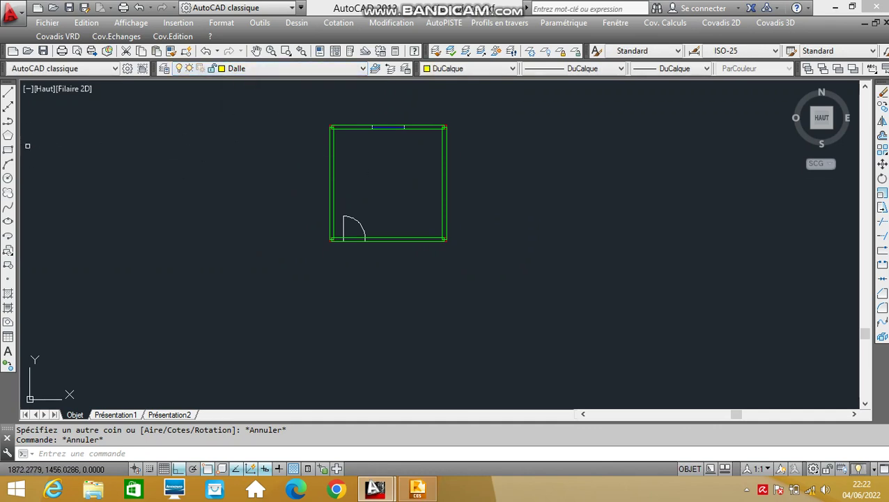
left_click(8, 150)
scroll(363, 141, "up", 6)
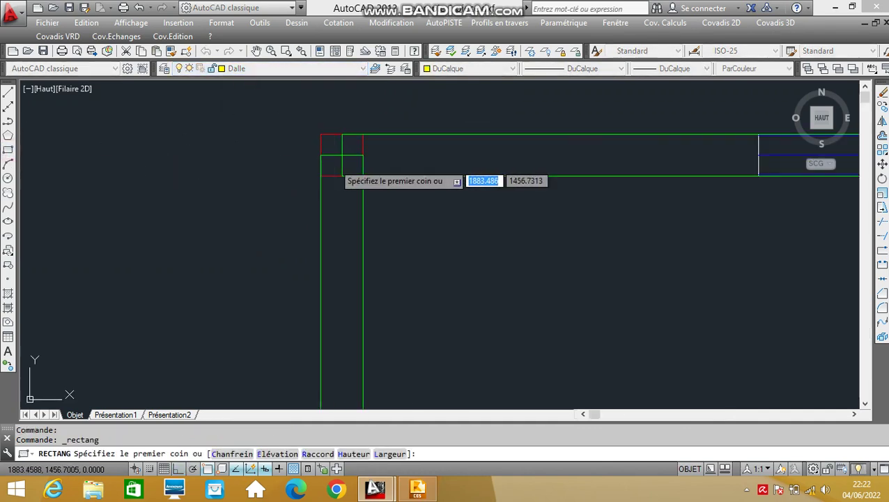
left_click(350, 142)
scroll(355, 143, "down", 5)
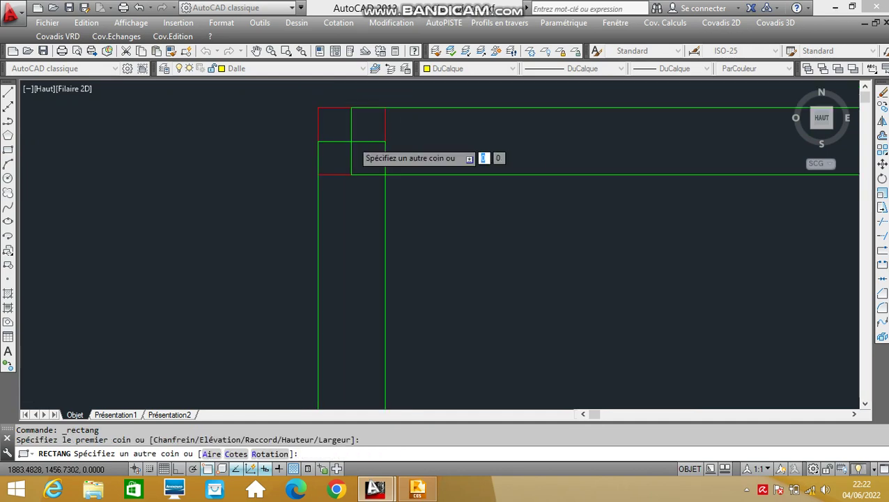
scroll(533, 303, "up", 8)
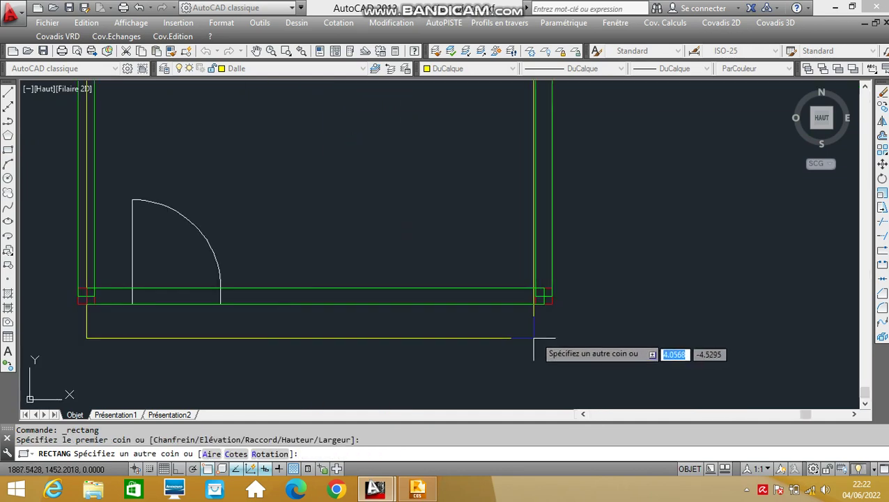
left_click(537, 287)
scroll(447, 292, "up", 2)
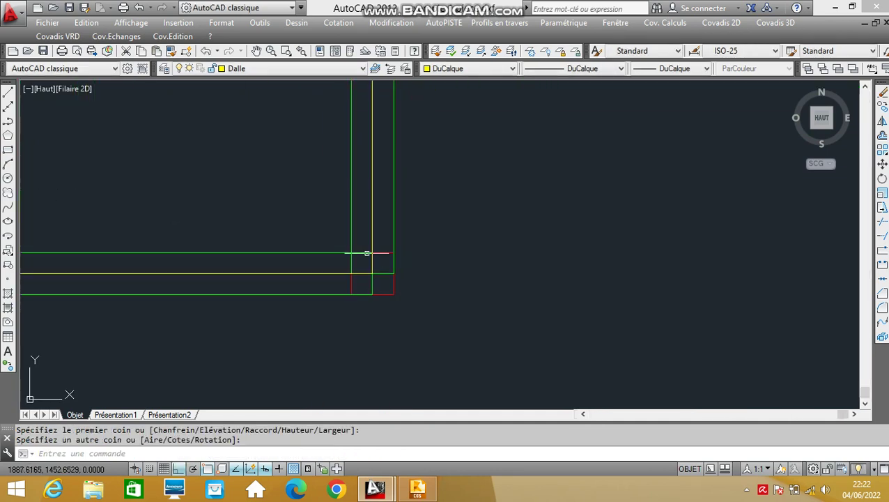
scroll(376, 282, "down", 5)
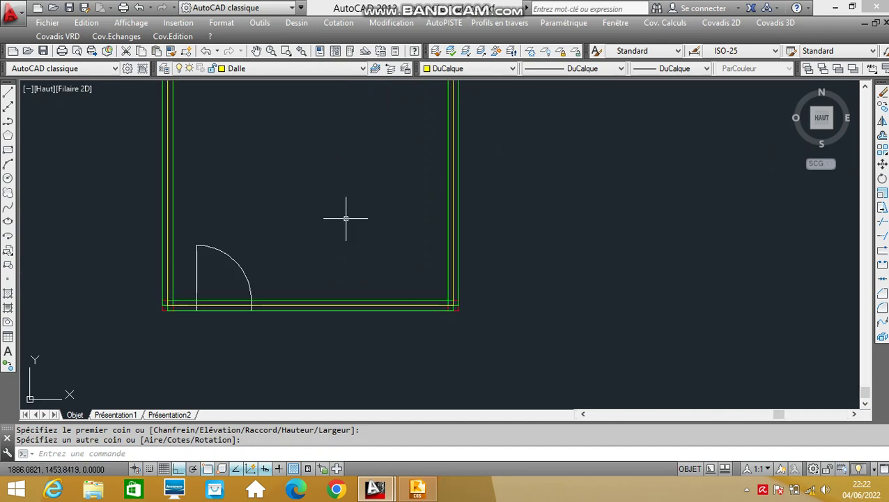
scroll(372, 315, "down", 2)
scroll(388, 209, "down", 2)
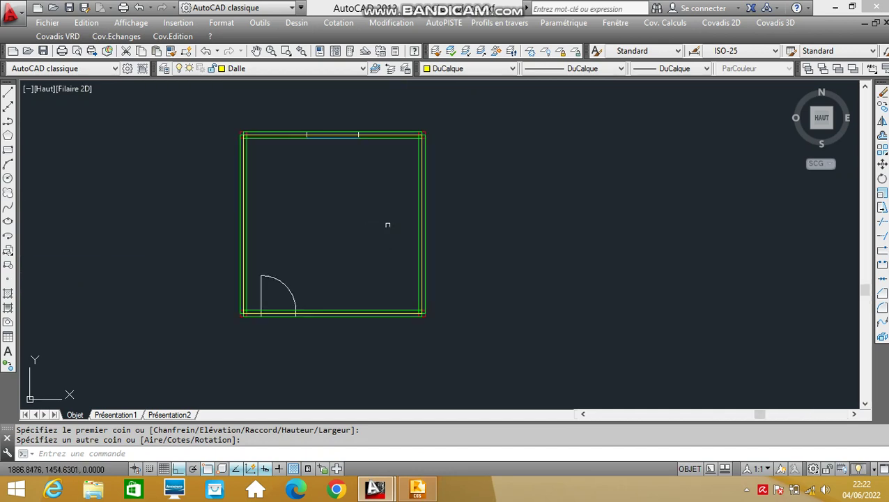
scroll(407, 153, "up", 5)
scroll(401, 158, "down", 3)
scroll(391, 182, "down", 4)
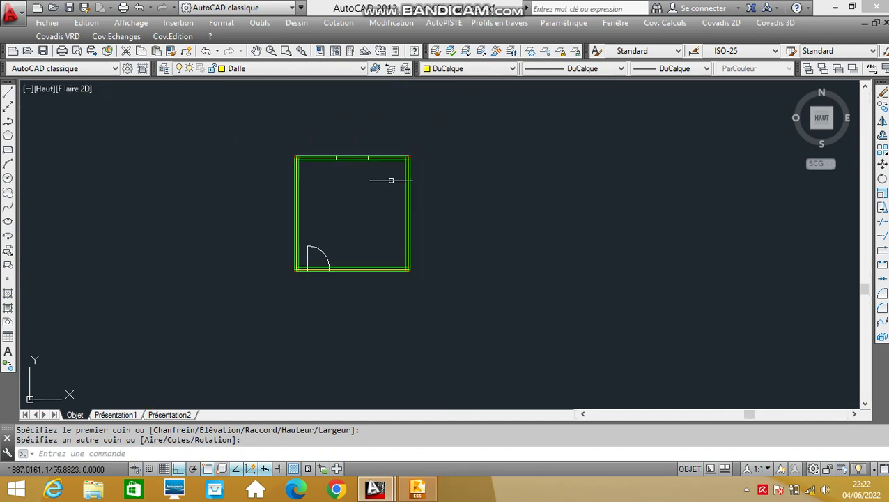
Select the whole room plan, including columns, beams, slab and door, and copy it to the clipboard.
scroll(352, 200, "up", 2)
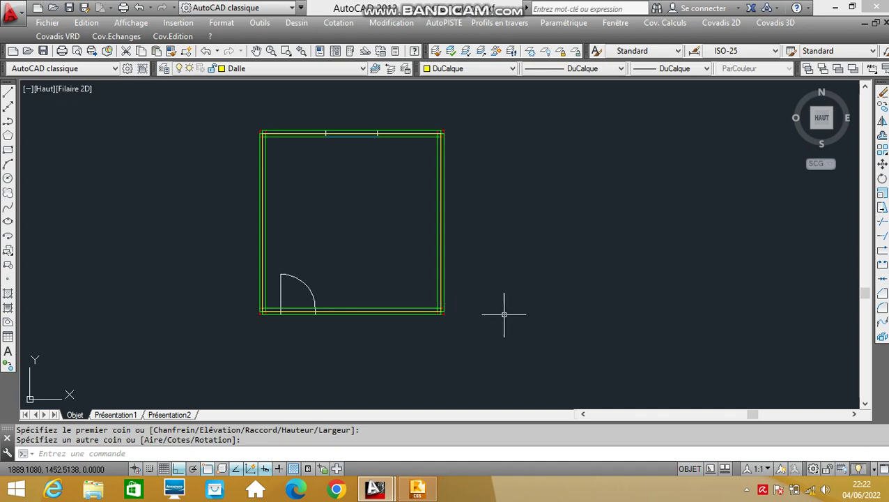
left_click(485, 336)
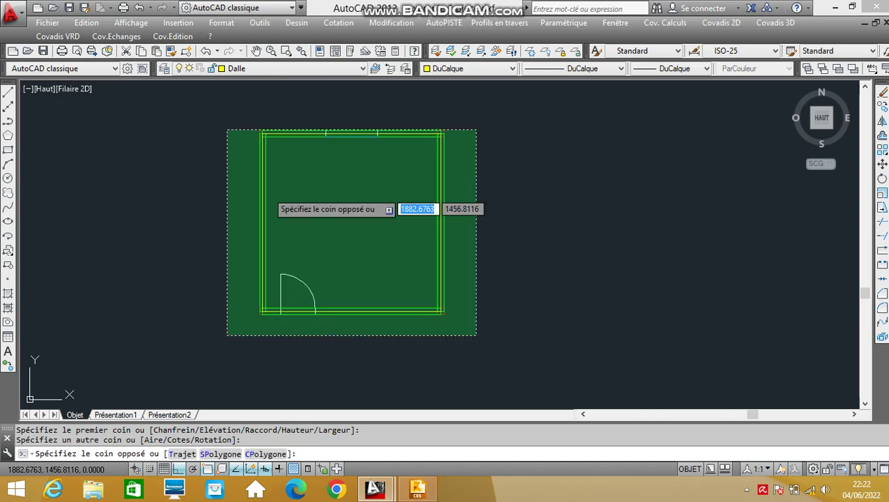
left_click(239, 119)
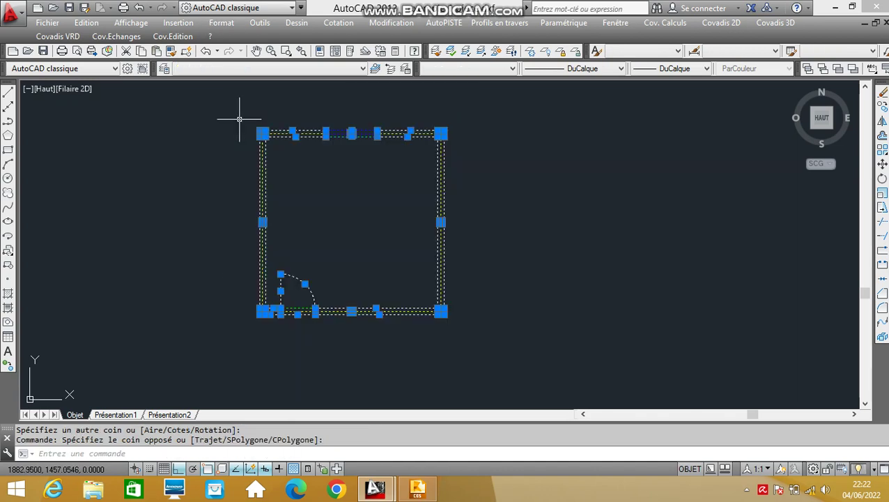
key("ctrl+c")
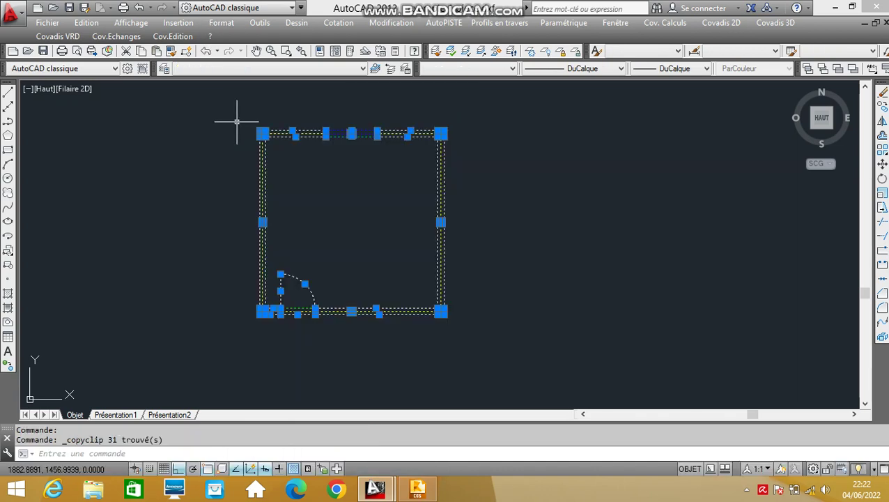
Create a new drawing from the acadiso template and paste the copied plan at insertion point 0,0,0.
left_click(13, 51)
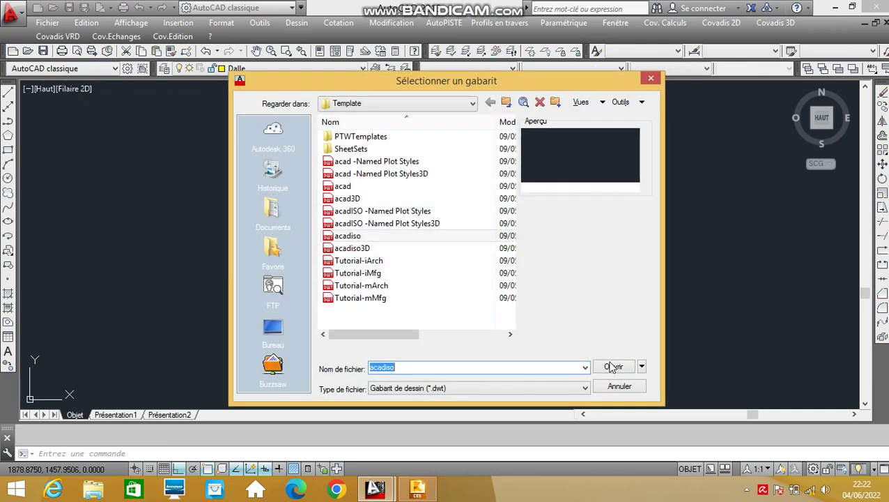
left_click(566, 367)
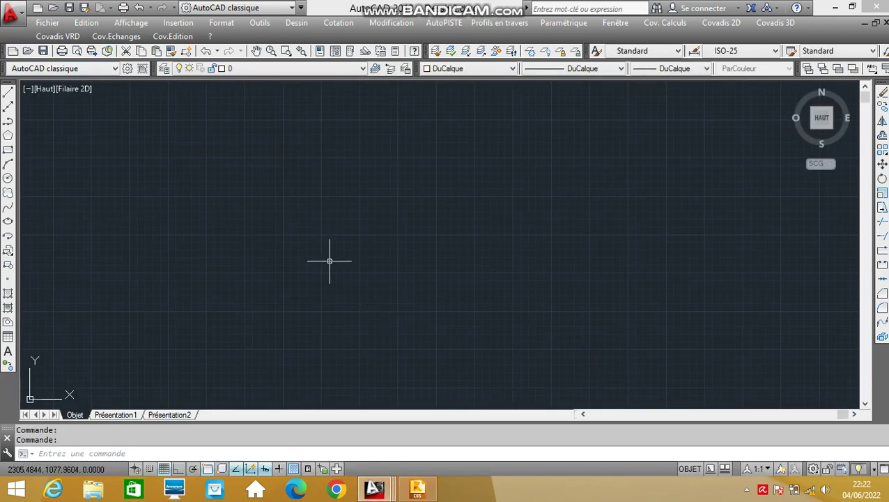
key("ctrl+v")
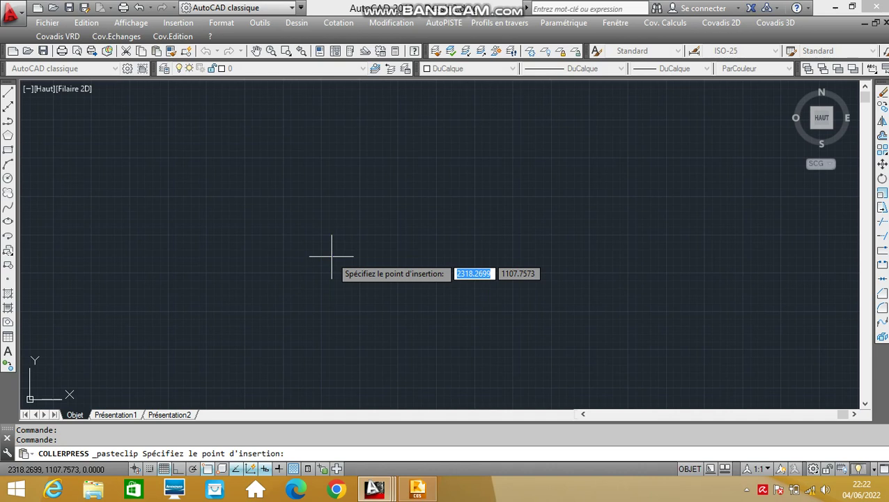
type("0")
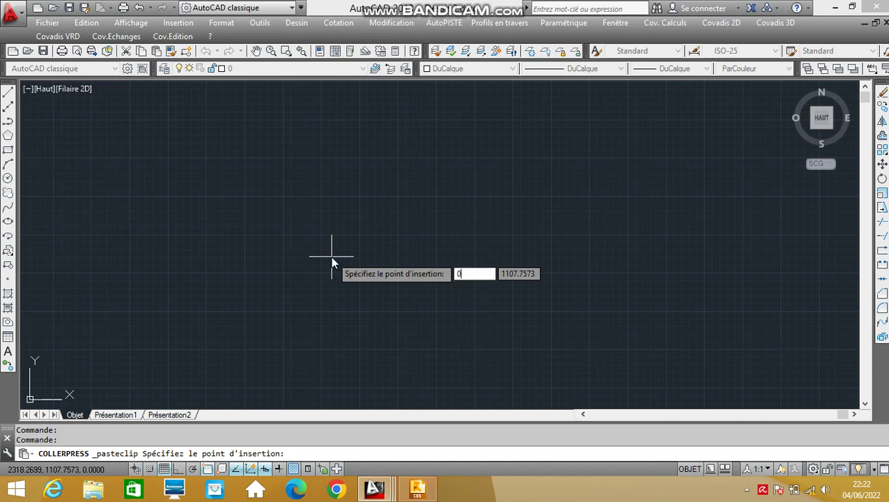
key("Tab")
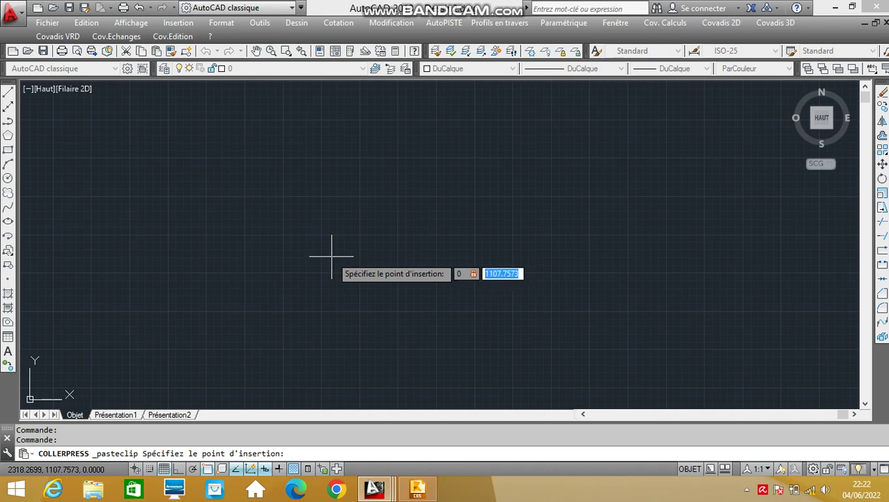
type("0")
key("Tab")
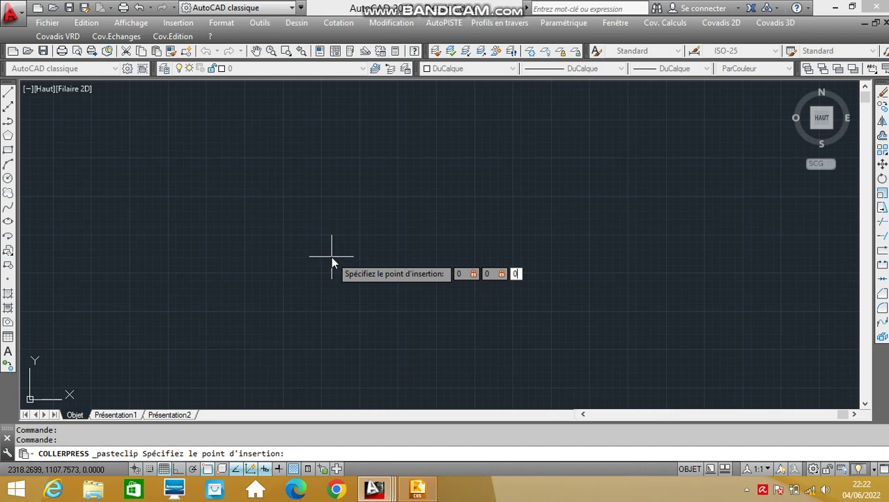
key("Return")
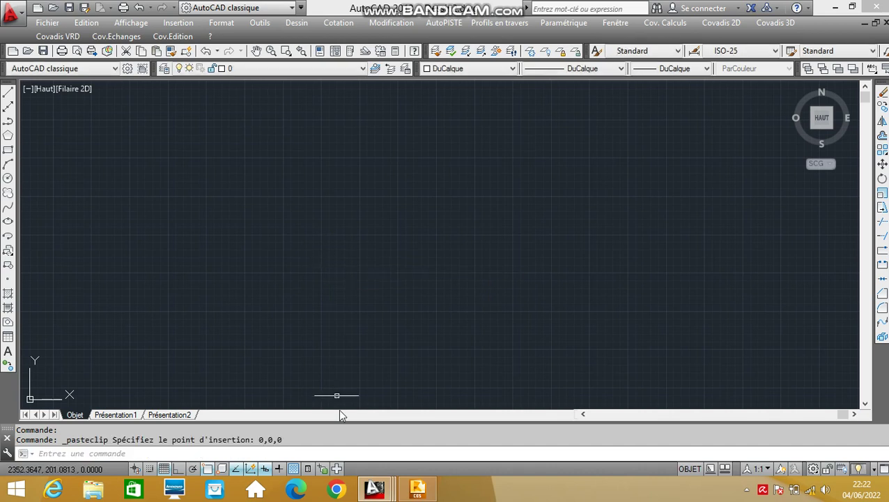
Zoom to the extents of the pasted plan and regenerate the model so the door arc displays smoothly.
left_click(339, 451)
type("z")
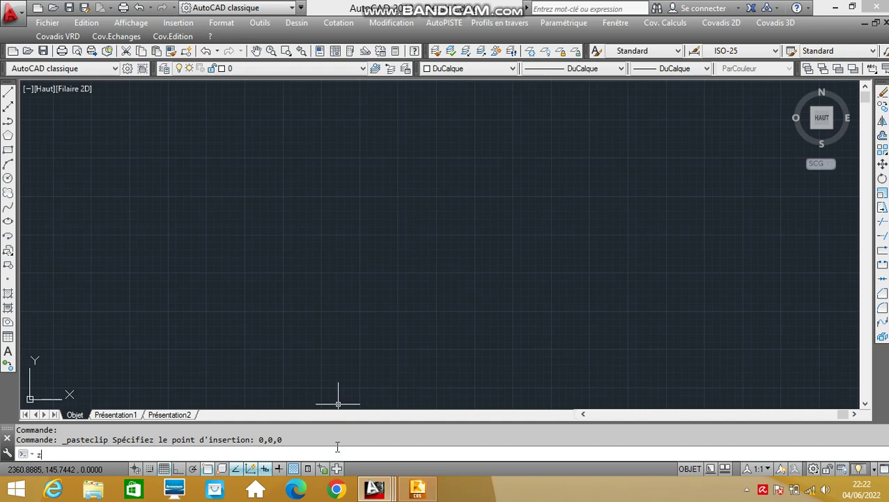
key("Return")
type("et")
key("Return")
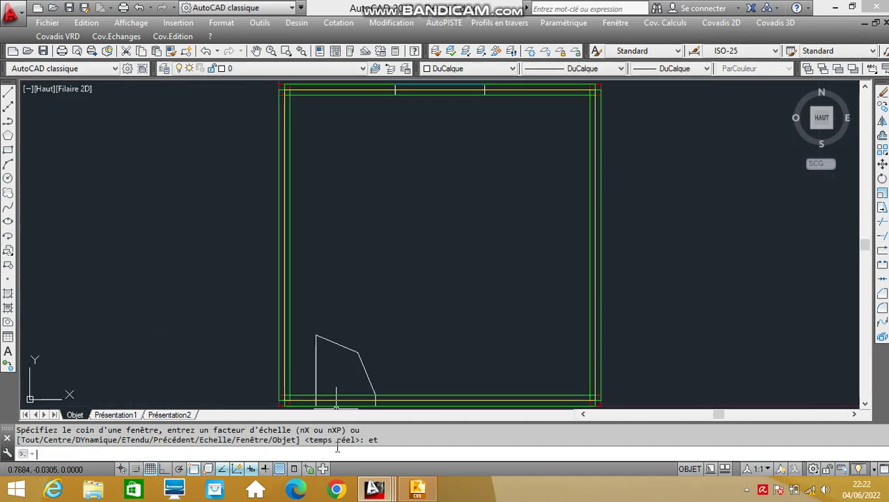
left_click(407, 451)
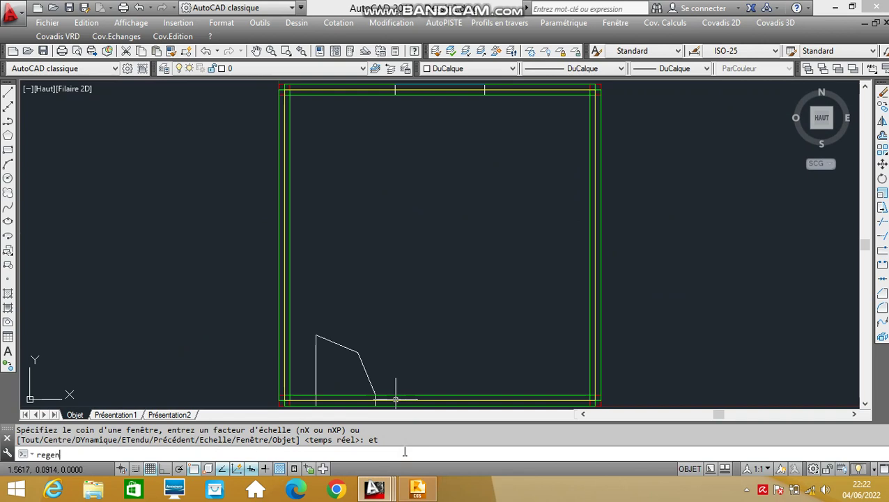
type("regen")
key("Return")
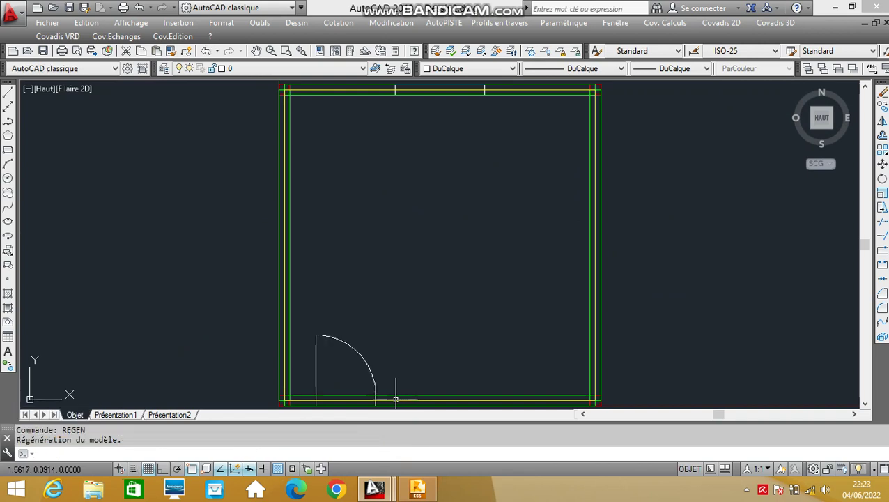
scroll(426, 268, "down", 2)
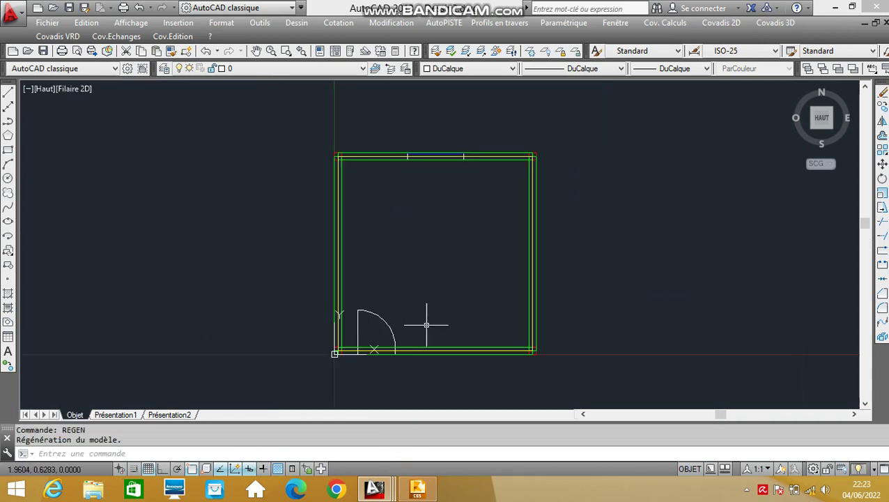
scroll(338, 370, "up", 2)
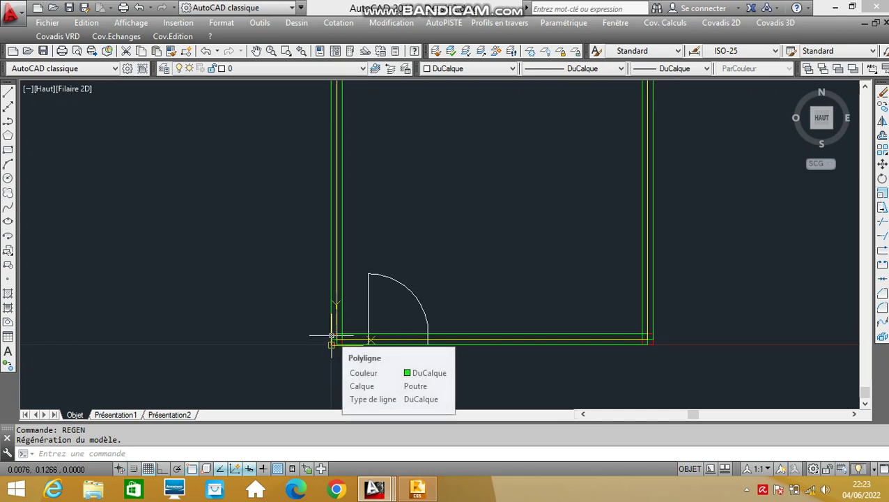
scroll(351, 313, "down", 4)
scroll(410, 298, "up", 2)
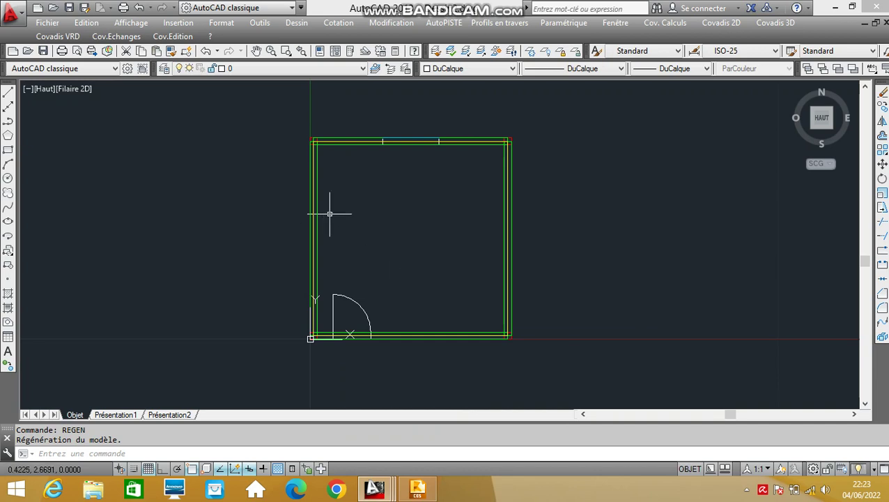
Turn off the layers Dalle, Poteau and Poutre, leaving only layer 0 of the listed layers on.
left_click(282, 69)
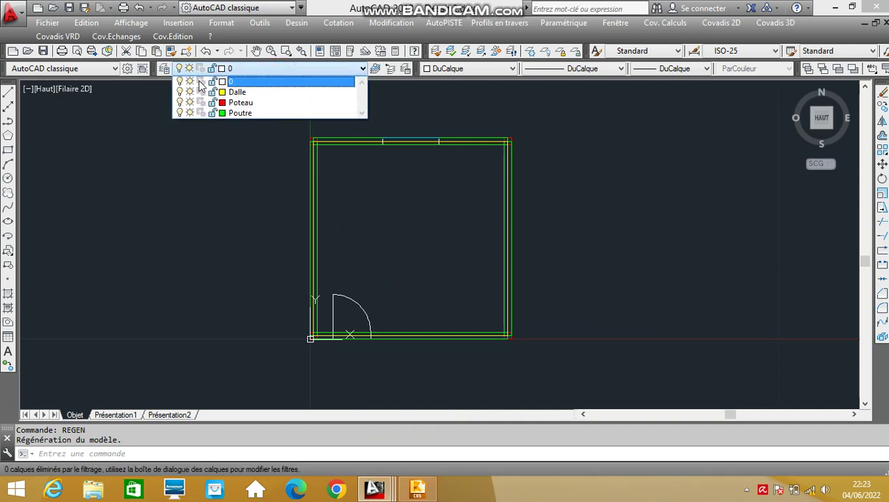
left_click(282, 83)
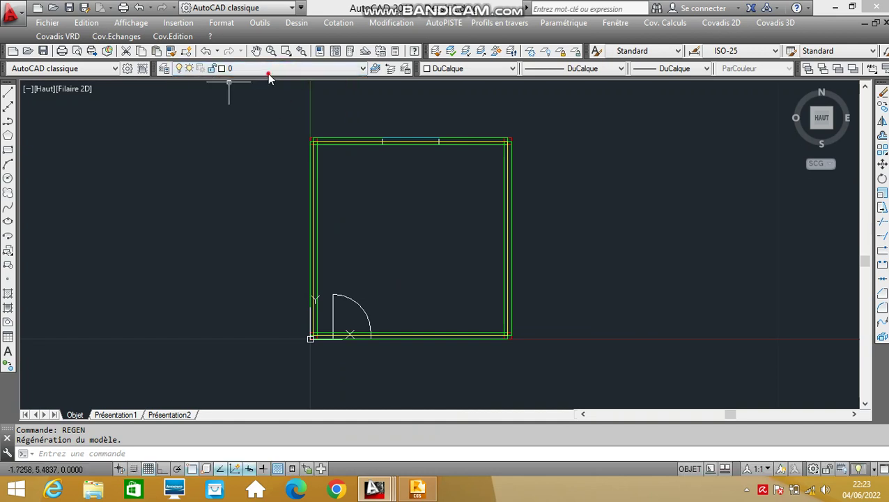
left_click(272, 69)
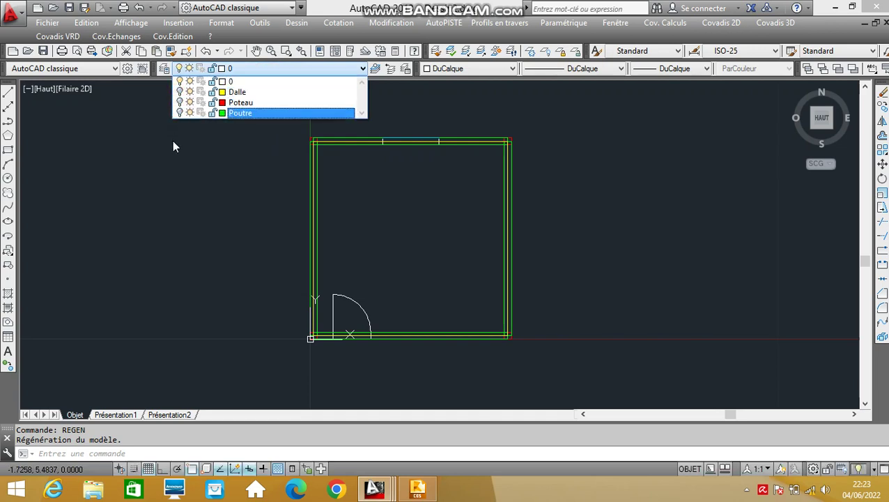
left_click(222, 192)
Select the remaining architectural walls, door and window of the room and erase them.
scroll(428, 143, "down", 5)
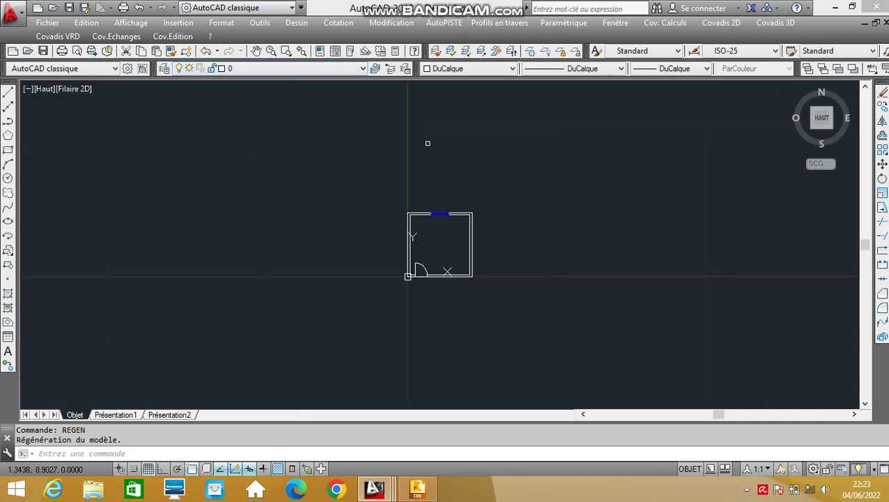
left_click(503, 174)
left_click(394, 300)
key("Delete")
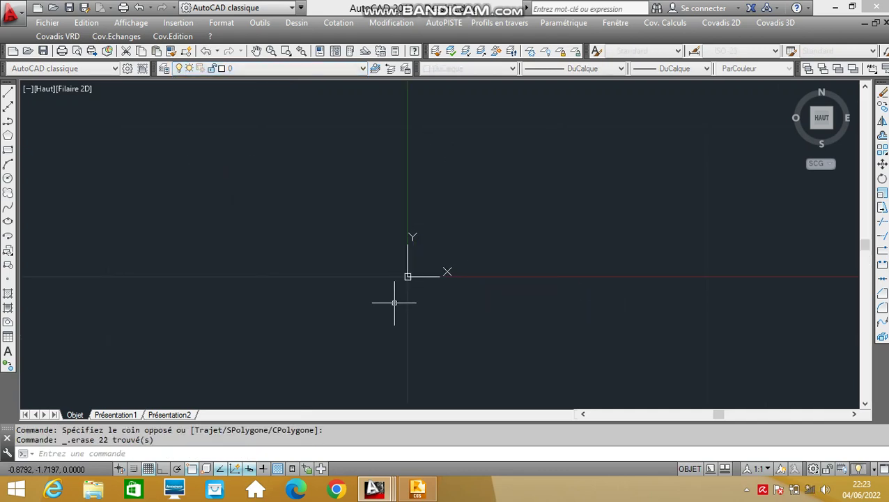
Turn the layers Dalle, Poteau and Poutre back on.
left_click(312, 68)
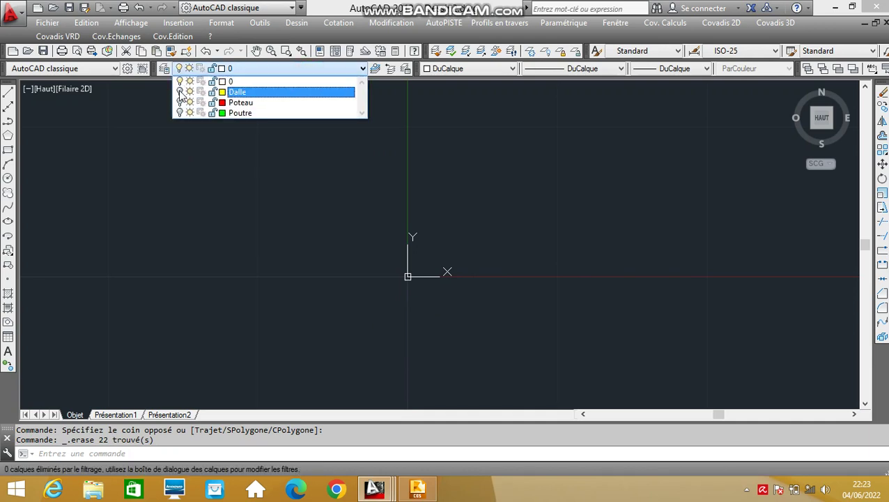
left_click(220, 182)
scroll(473, 263, "up", 4)
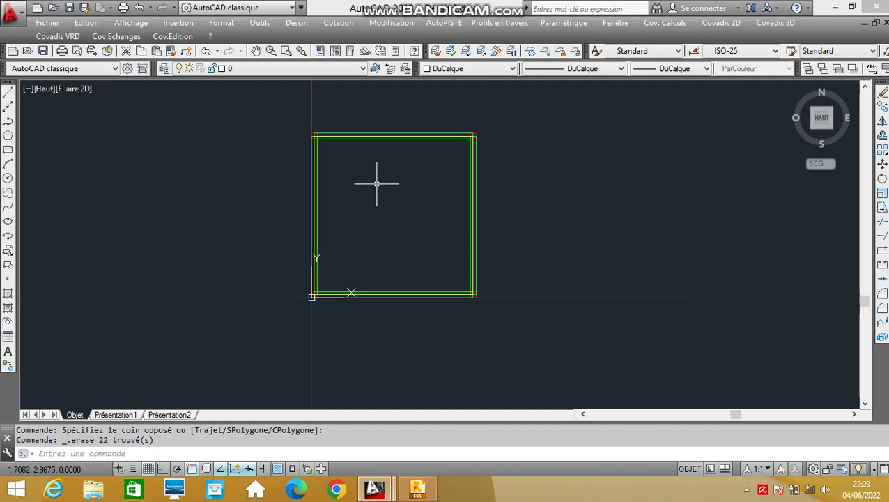
Save the drawing to Bureau in AutoCAD 2004/LT2004 DXF format, named VILLA MR followed by the client's surname.
left_click(47, 23)
left_click(93, 172)
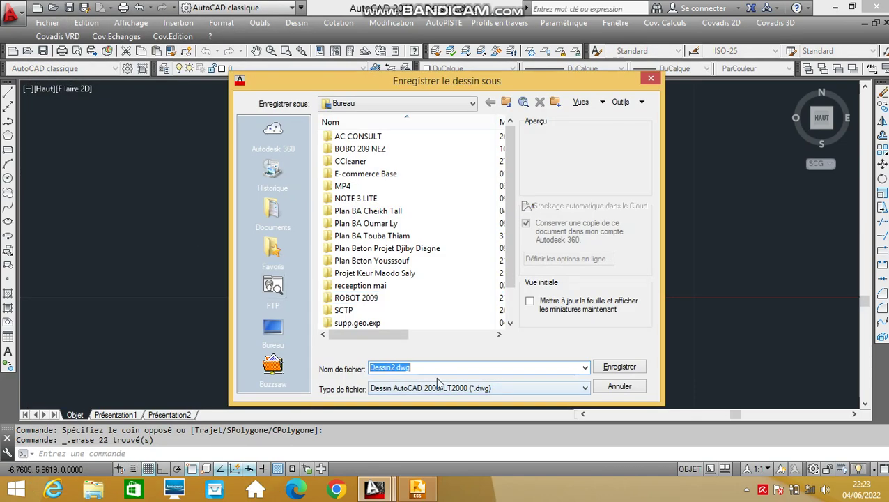
left_click(439, 389)
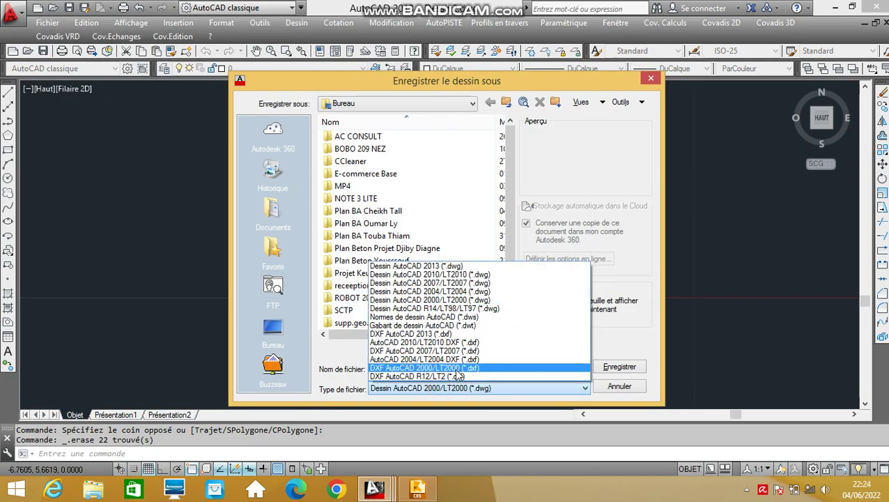
left_click(477, 359)
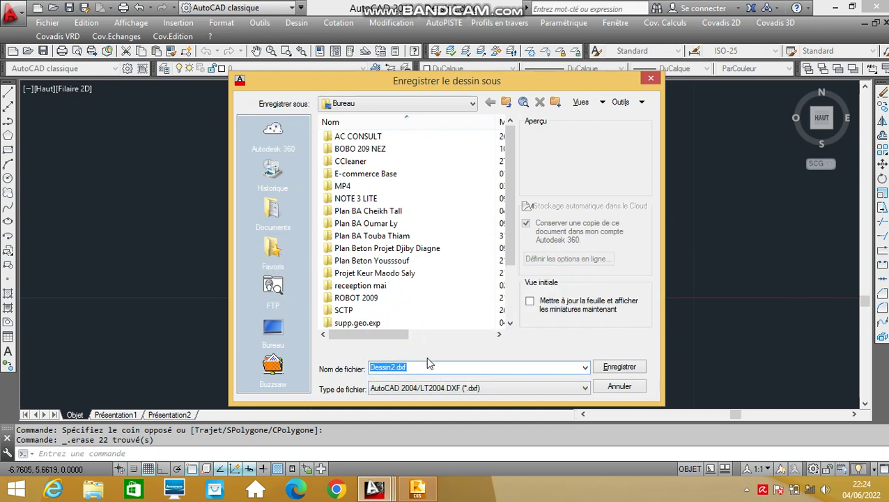
type("Vi")
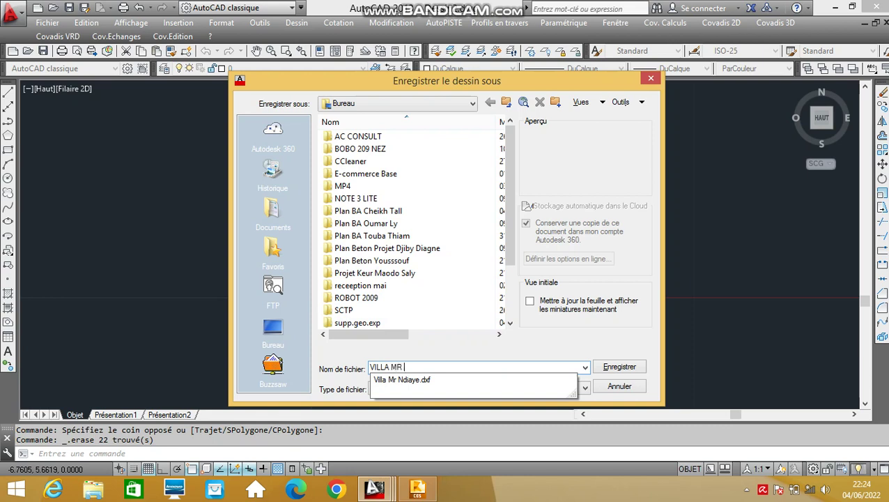
type("LLA MR CISSE")
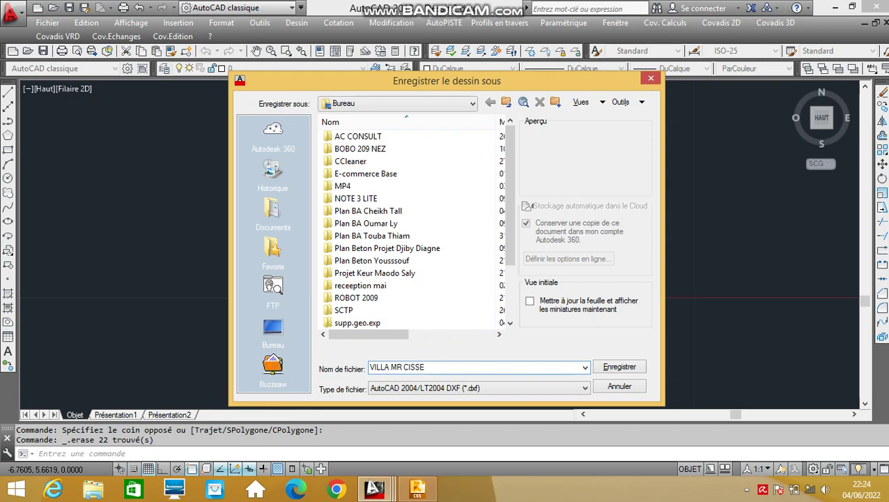
key("Return")
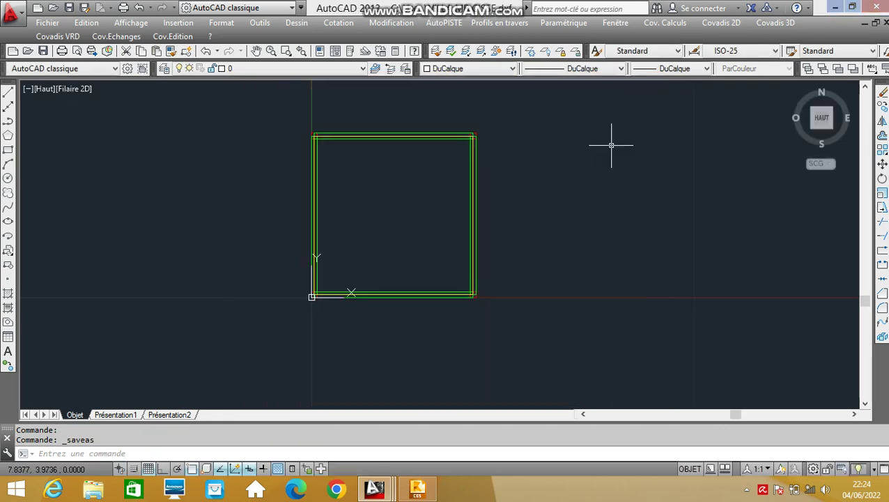
Switch to Autodesk Concrete Building Structures and give the current storey the custom name RDC.
left_click(418, 489)
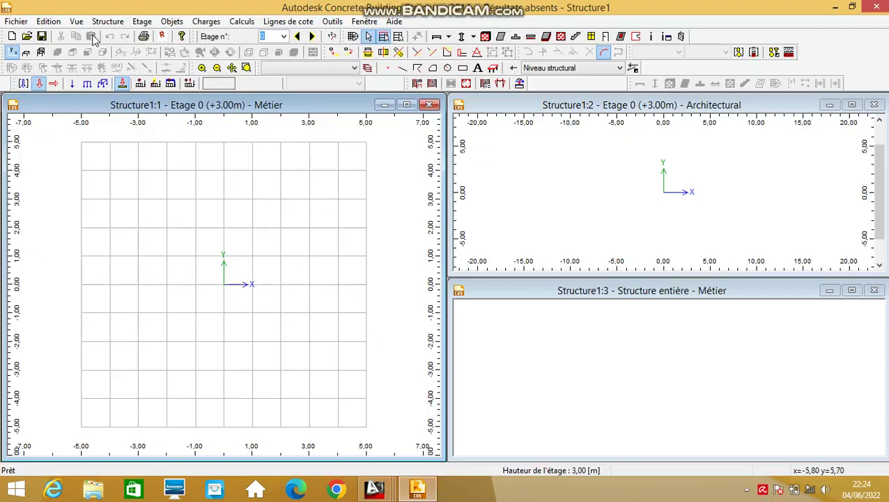
left_click(142, 22)
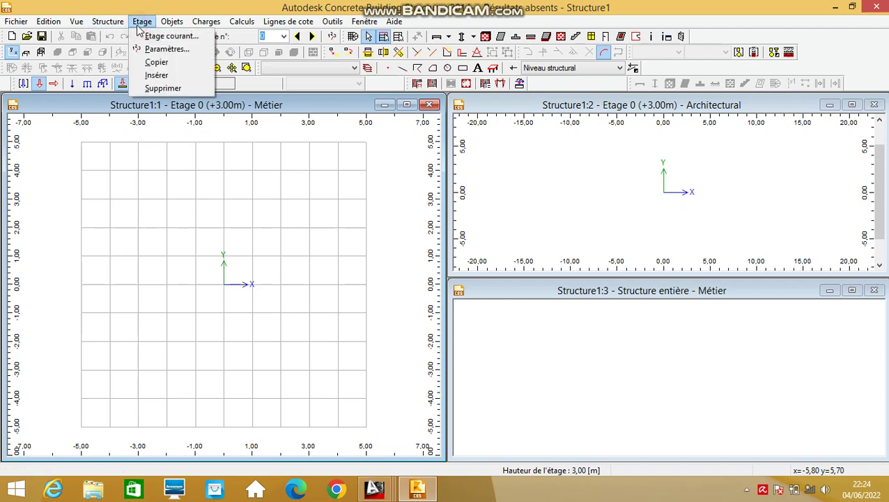
left_click(164, 49)
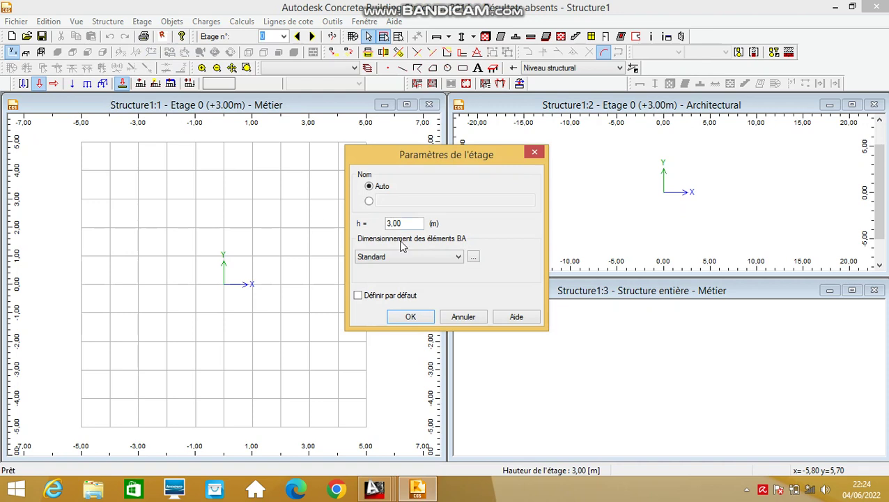
left_click(385, 200)
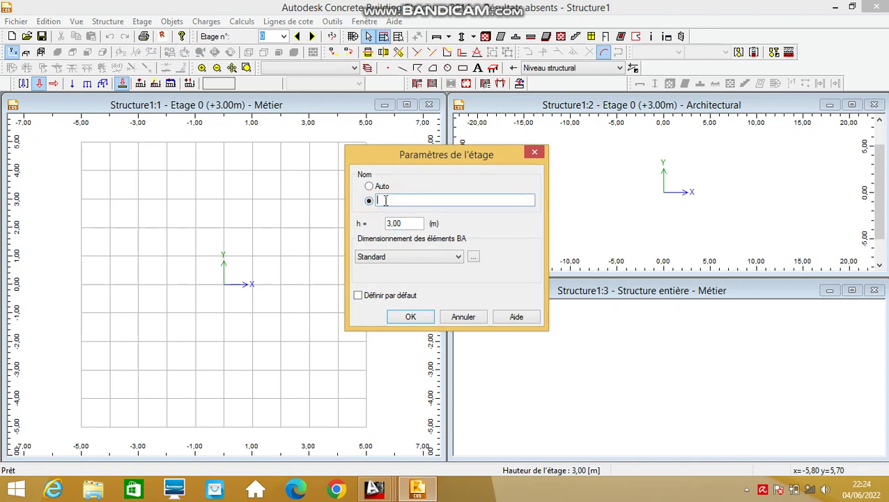
left_click(407, 224)
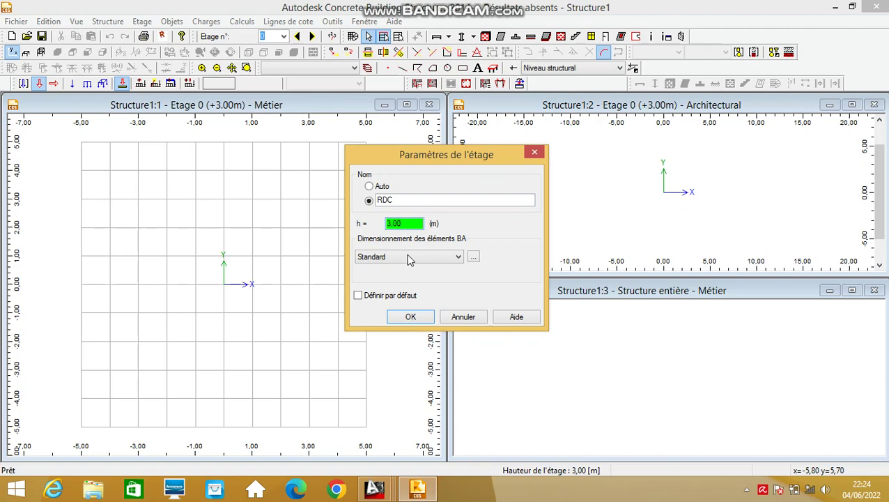
left_click(412, 317)
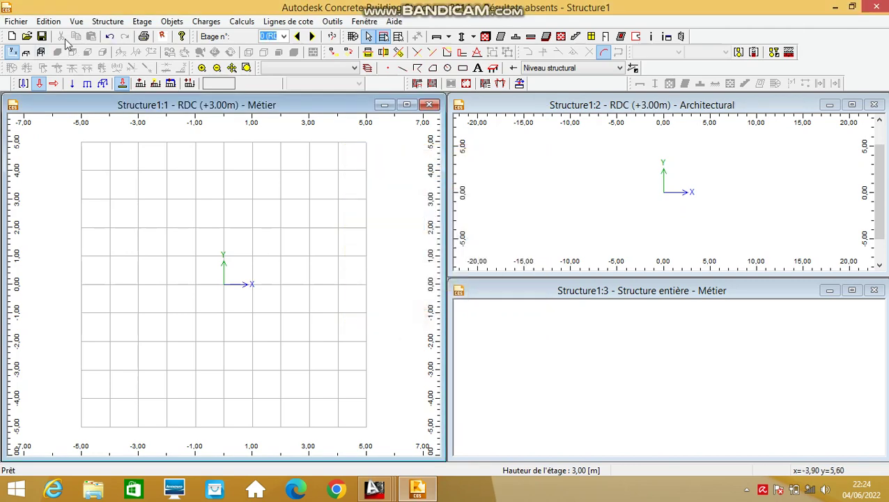
Start importing the DXF file of the client's villa from Bureau.
left_click(18, 21)
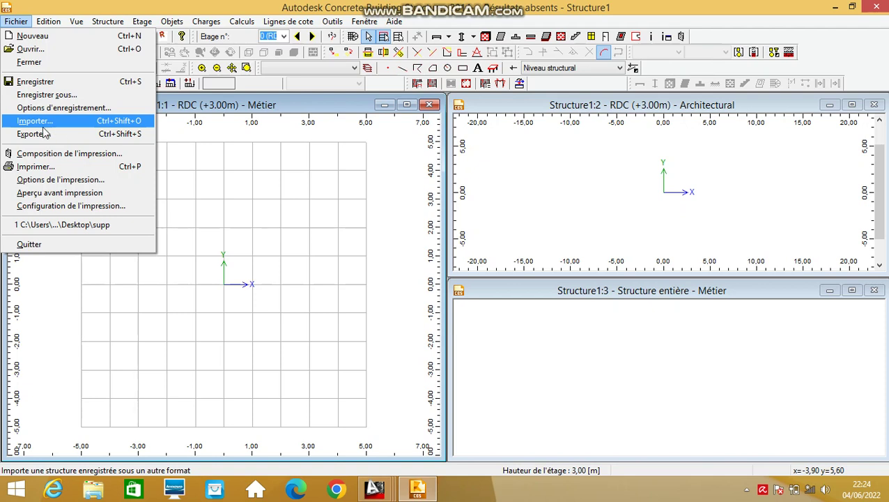
left_click(43, 123)
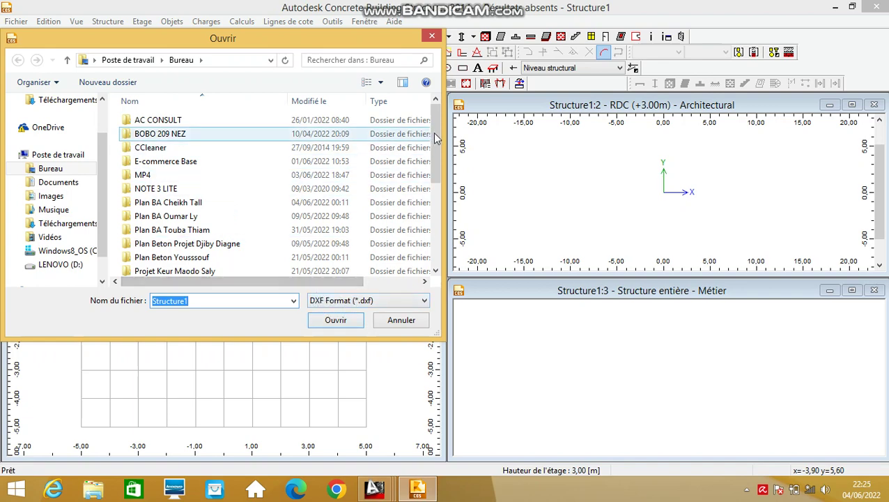
scroll(279, 251, "down", 5)
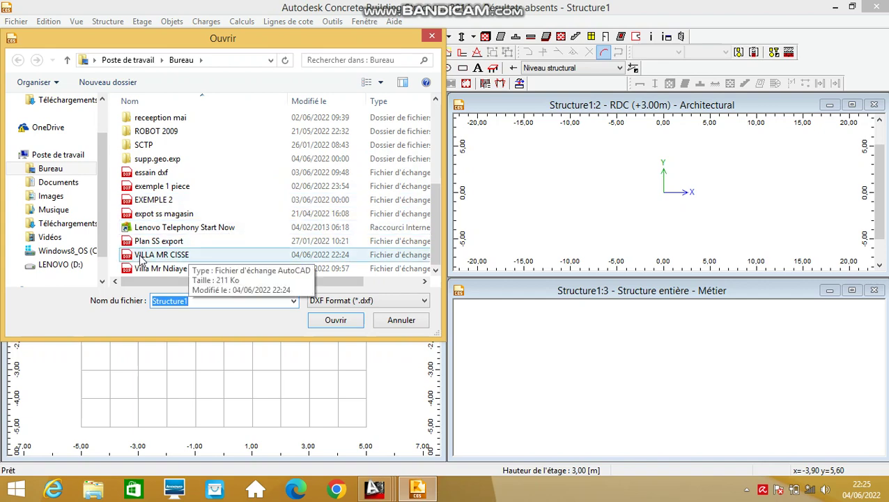
left_click(161, 254)
left_click(334, 319)
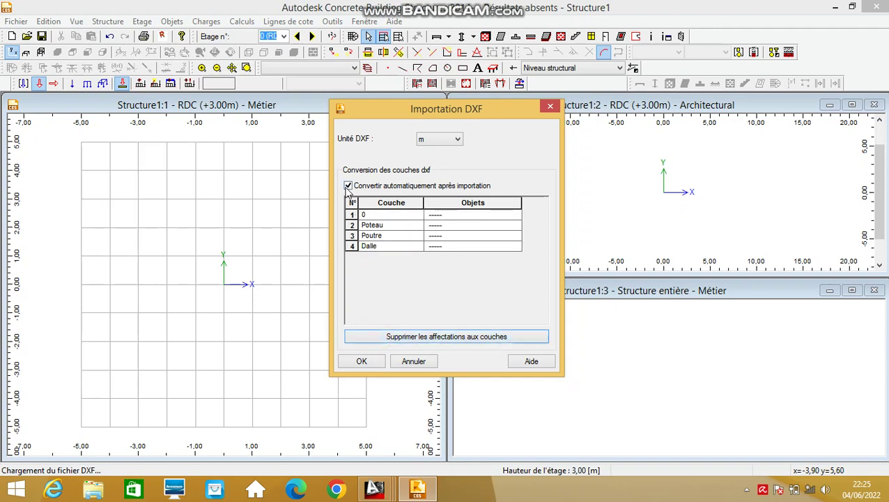
Turn off automatic conversion after import, try cm as the DXF unit and set it back to m.
left_click(348, 186)
left_click(452, 142)
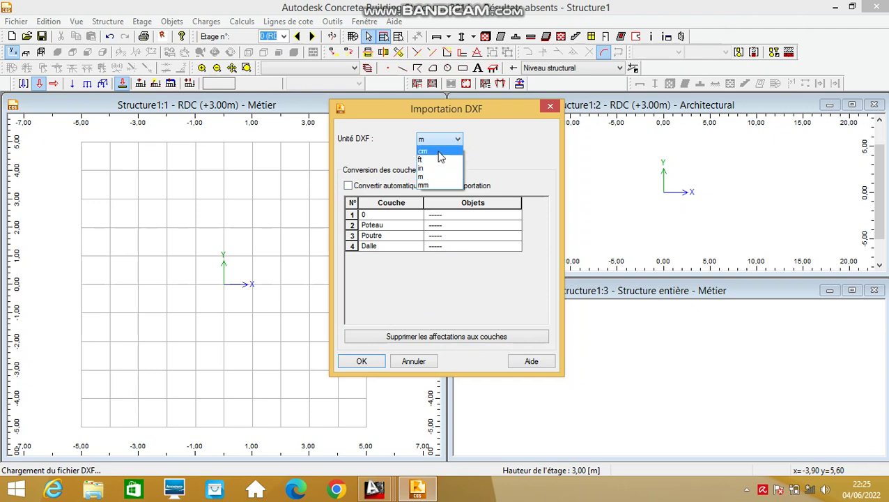
left_click(437, 151)
left_click(442, 141)
left_click(446, 178)
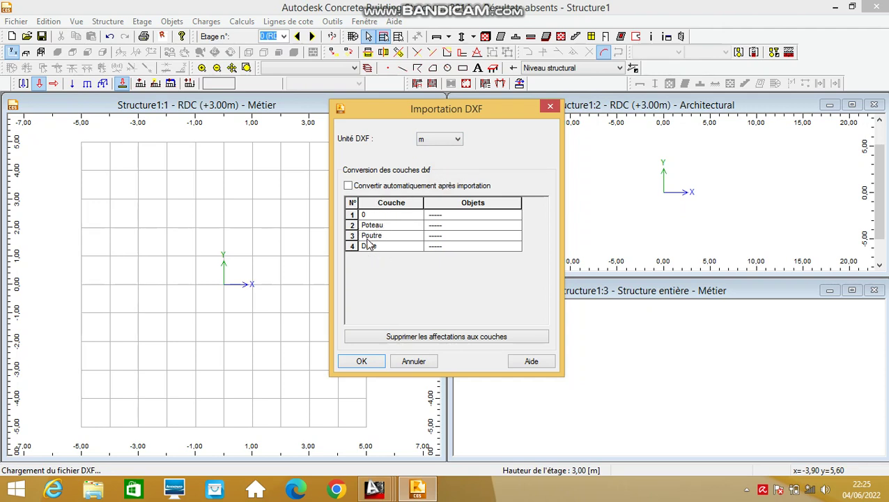
Assign the layers Poteau, Poutre and Dalle to Poteaux, Poutres and Dalles, and import the DXF with automatic conversion enabled.
left_click(516, 226)
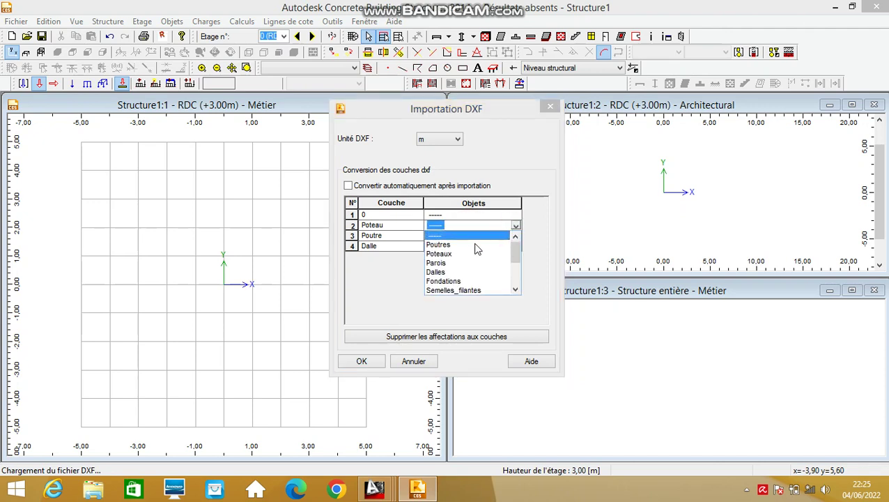
left_click(452, 254)
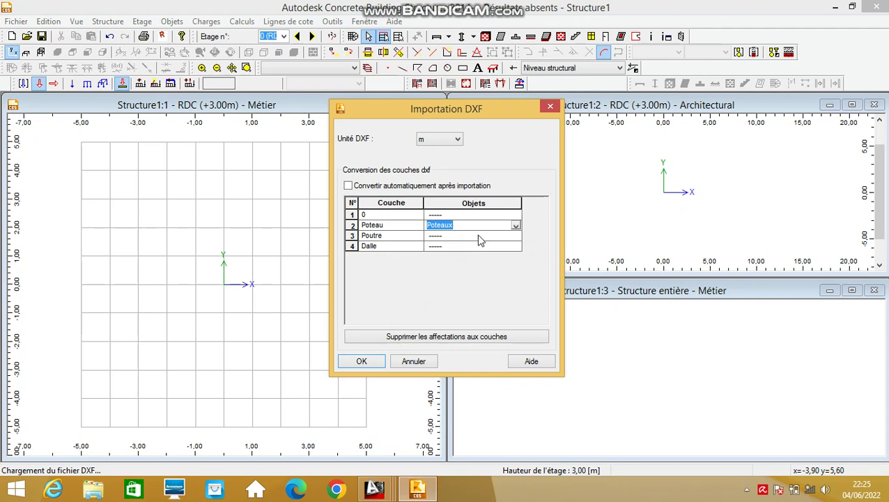
left_click(480, 239)
left_click(516, 237)
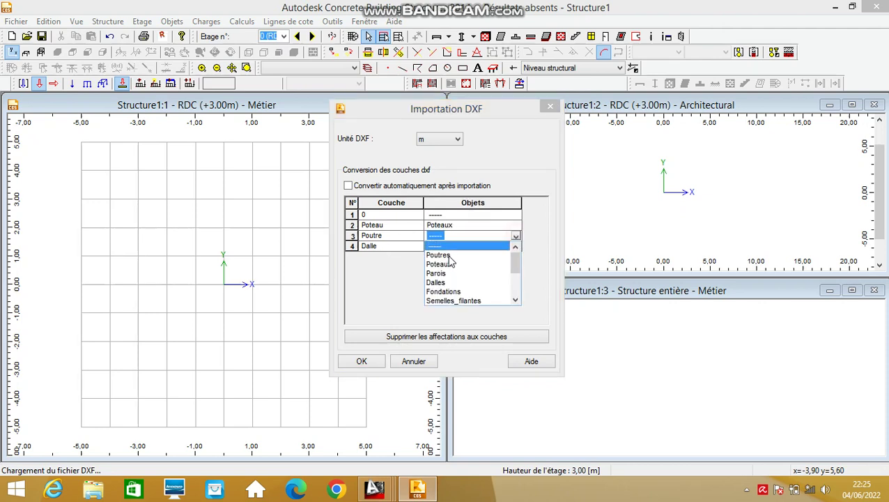
left_click(450, 255)
left_click(490, 247)
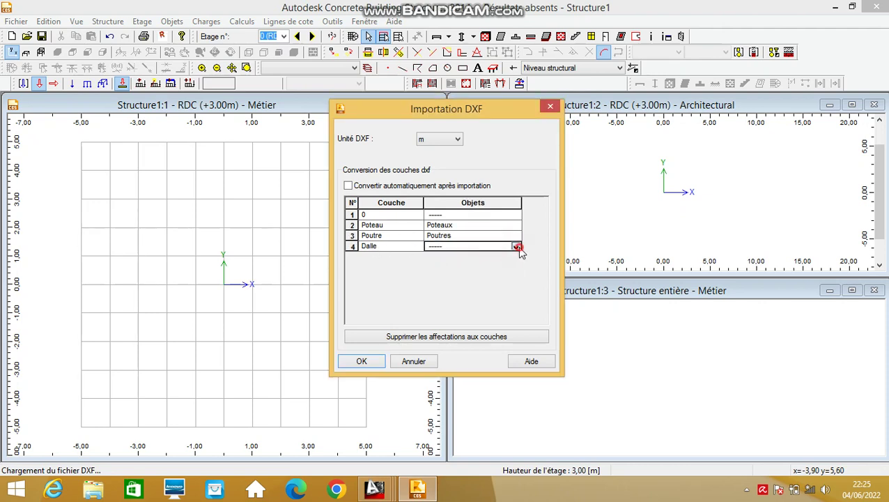
left_click(517, 246)
left_click(436, 293)
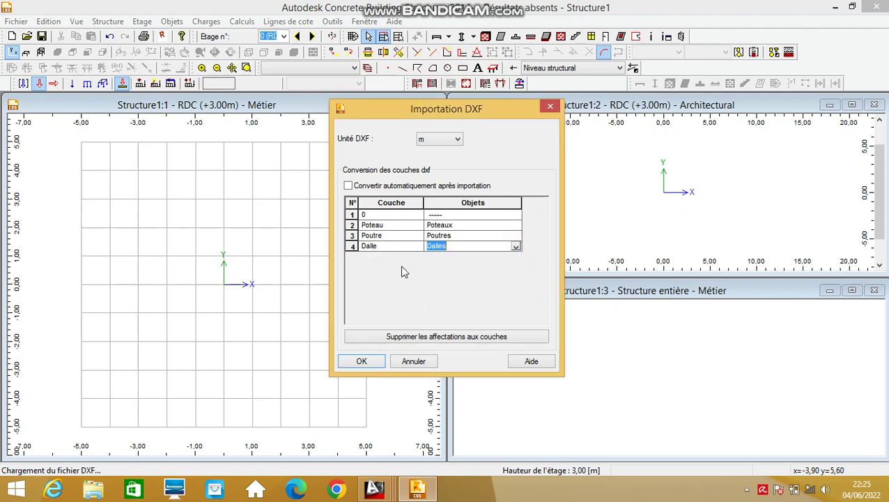
left_click(348, 186)
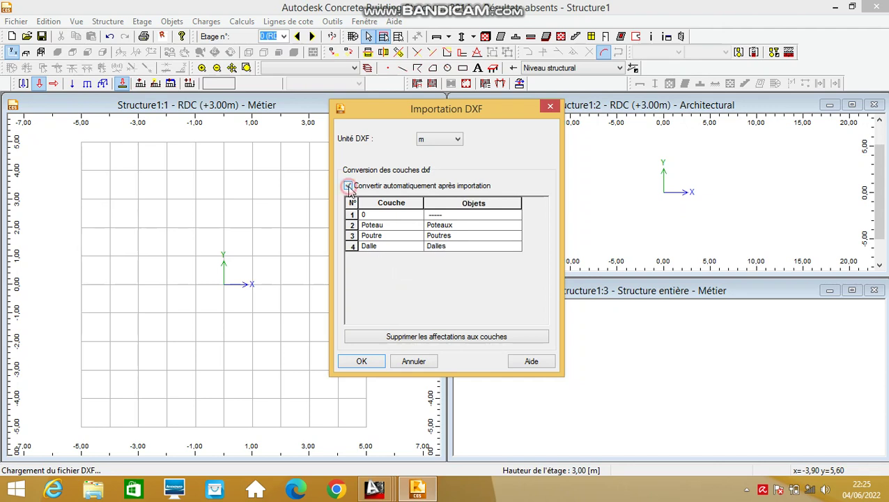
left_click(364, 362)
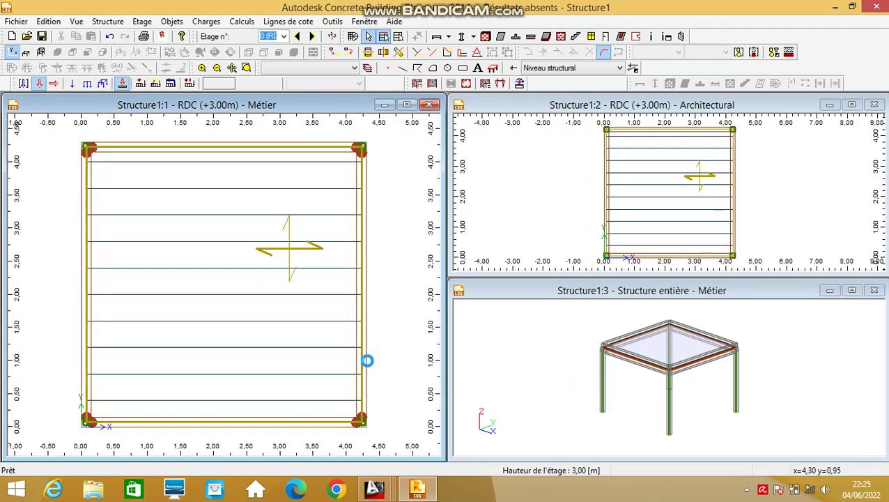
Display the whole-structure 3D view shaded with edges and textures, rotate the model to show all four columns, and return to selection mode.
right_click(548, 347)
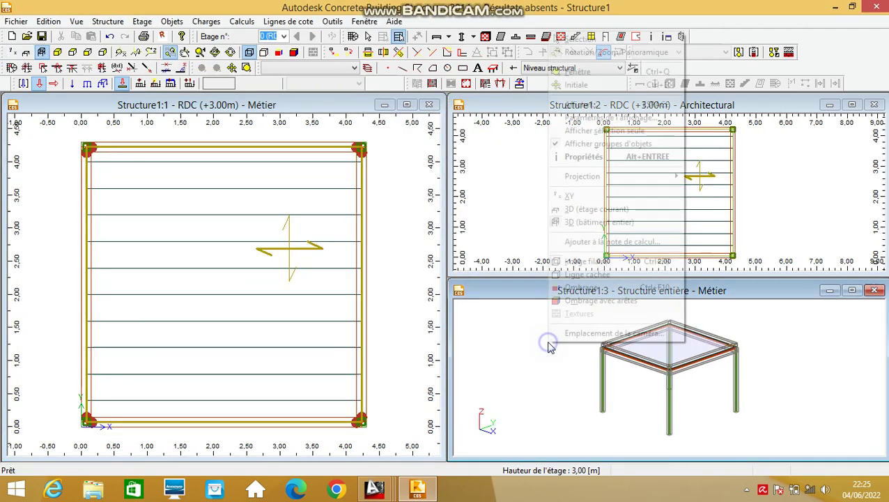
left_click(568, 313)
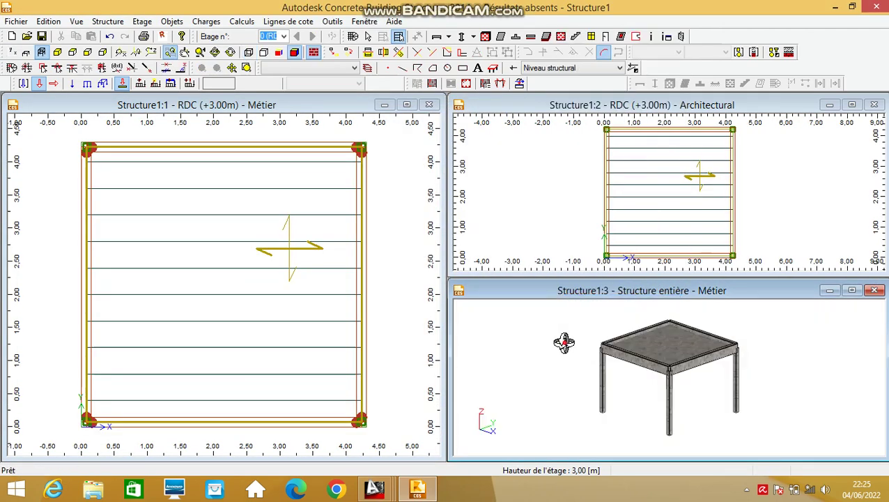
left_click_drag(563, 341, 580, 347)
right_click(557, 365)
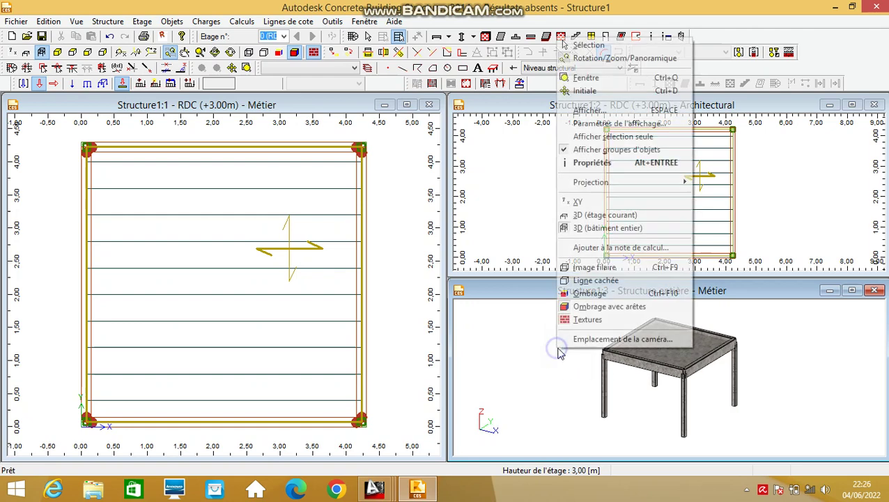
left_click(586, 43)
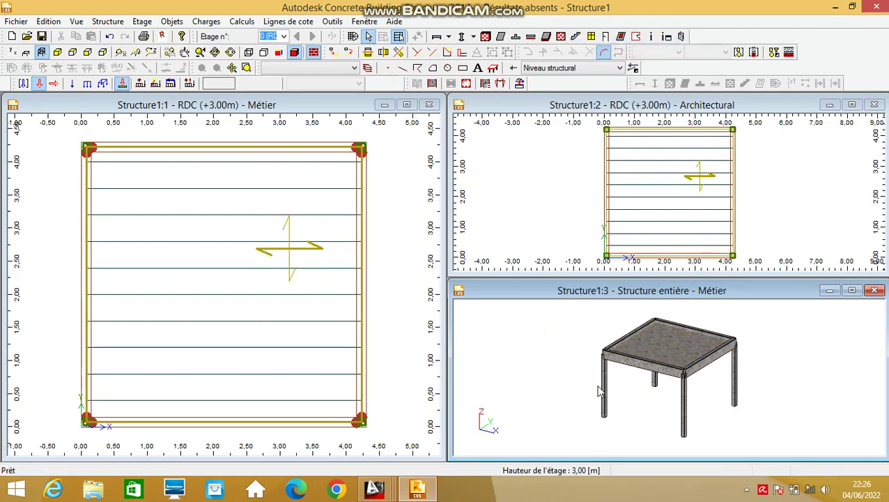
Check the converted elements in the 3D view by picking them and selecting the slab.
left_click(602, 391)
left_click(662, 369)
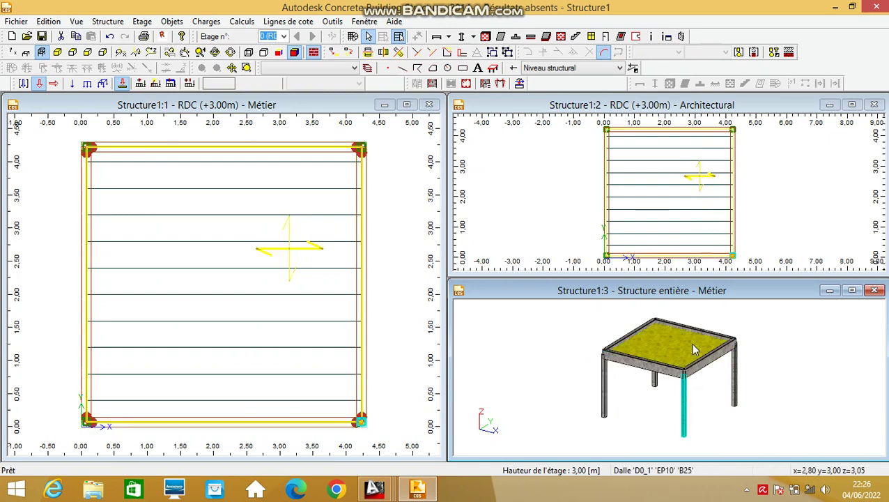
left_click(673, 359)
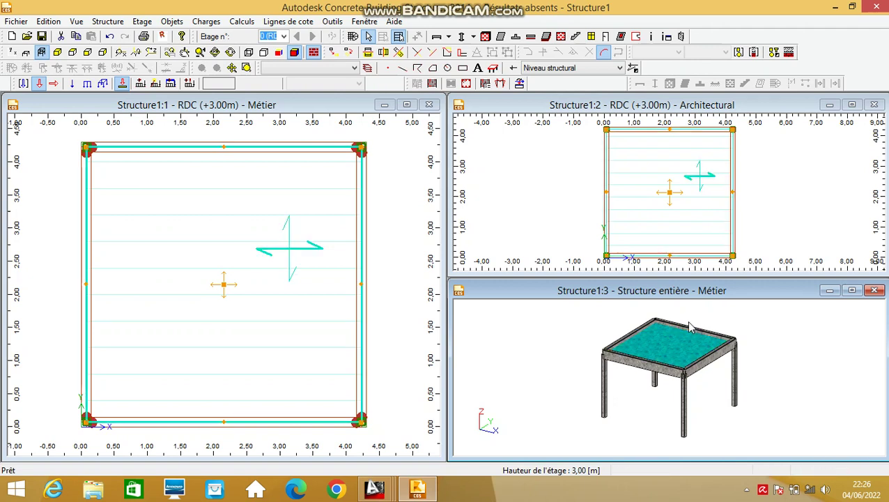
left_click(748, 490)
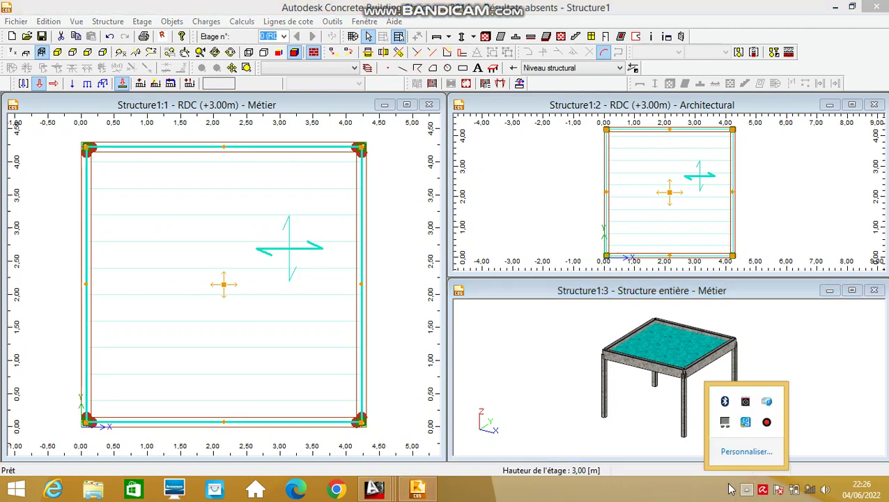
left_click(730, 490)
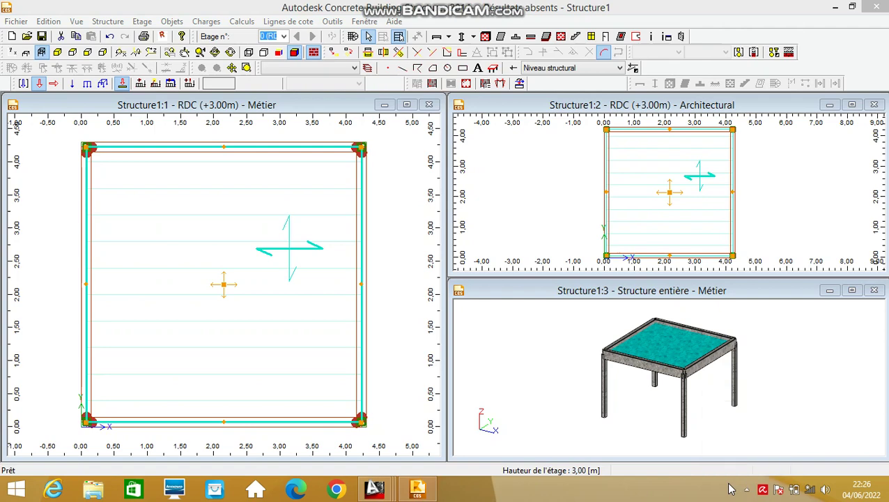
left_click(746, 490)
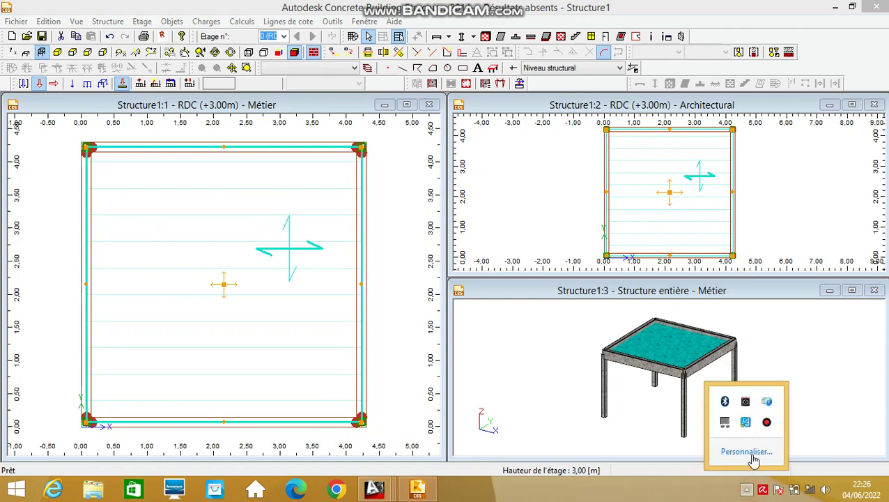